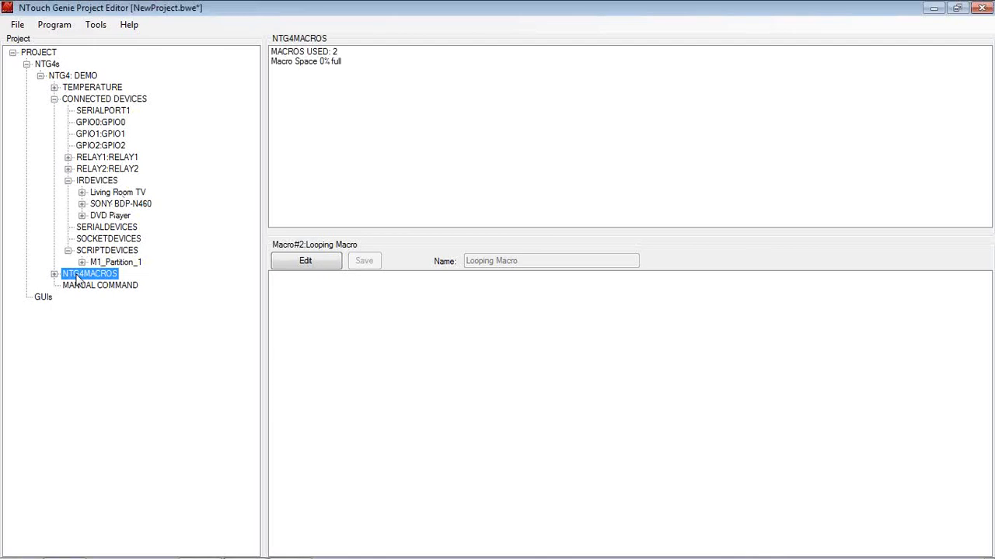
# Step: Expand the NTG4 macros in the project tree and examine the Startup Macro and Looping Macro
pyautogui.click(54, 275)
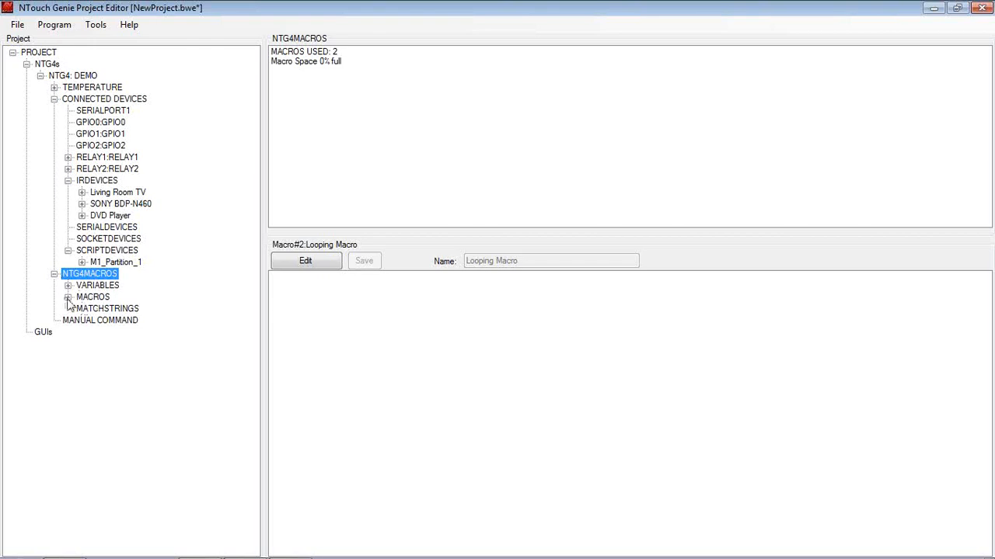
pyautogui.click(68, 298)
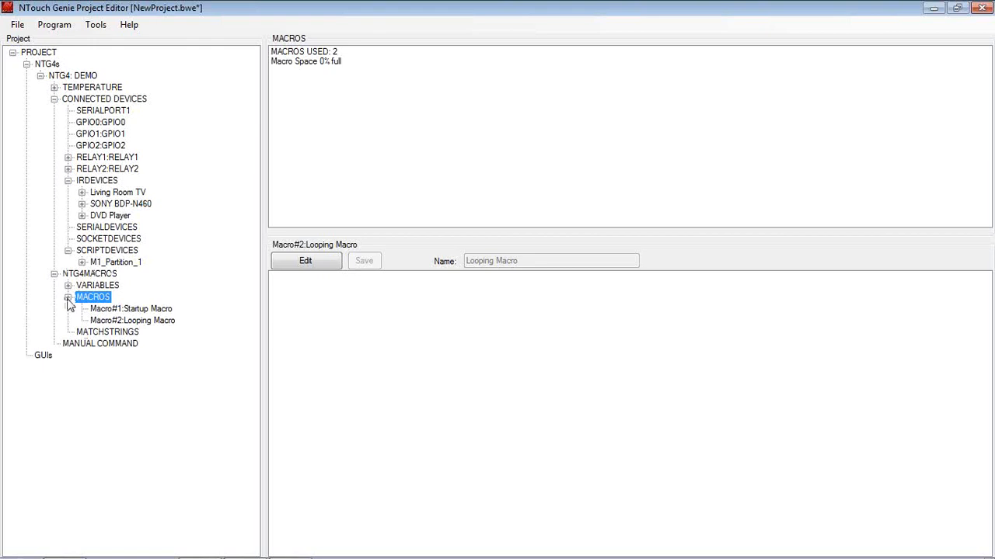
pyautogui.click(102, 312)
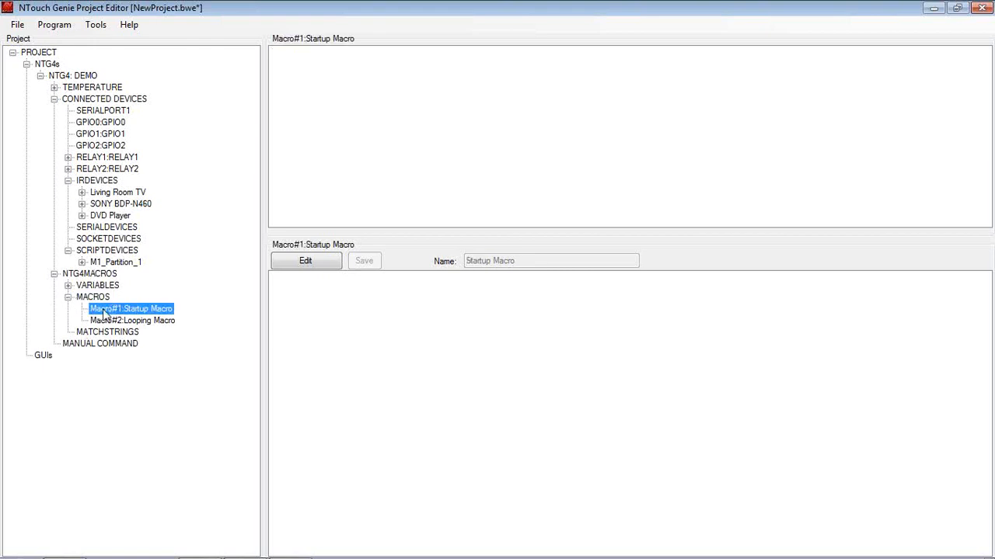
pyautogui.click(108, 323)
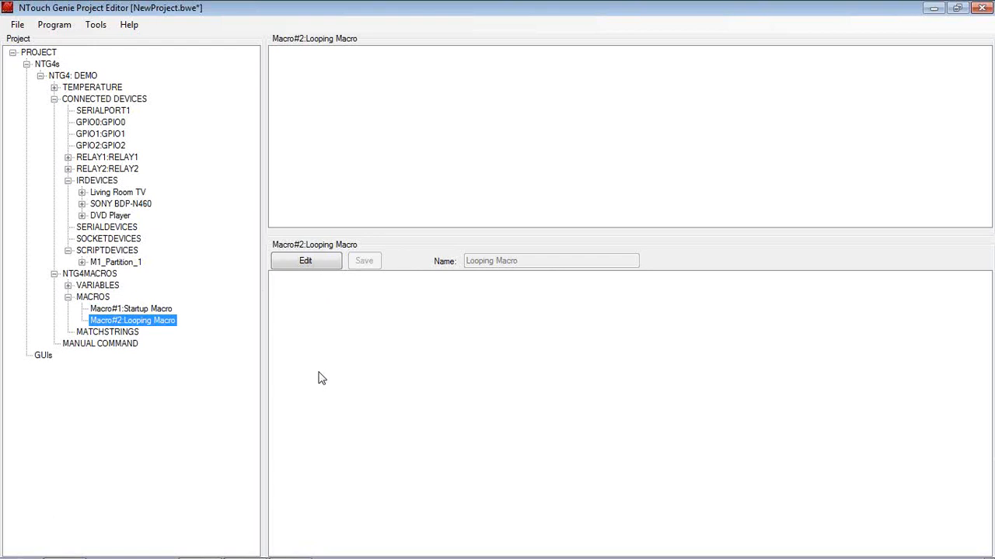
pyautogui.click(111, 309)
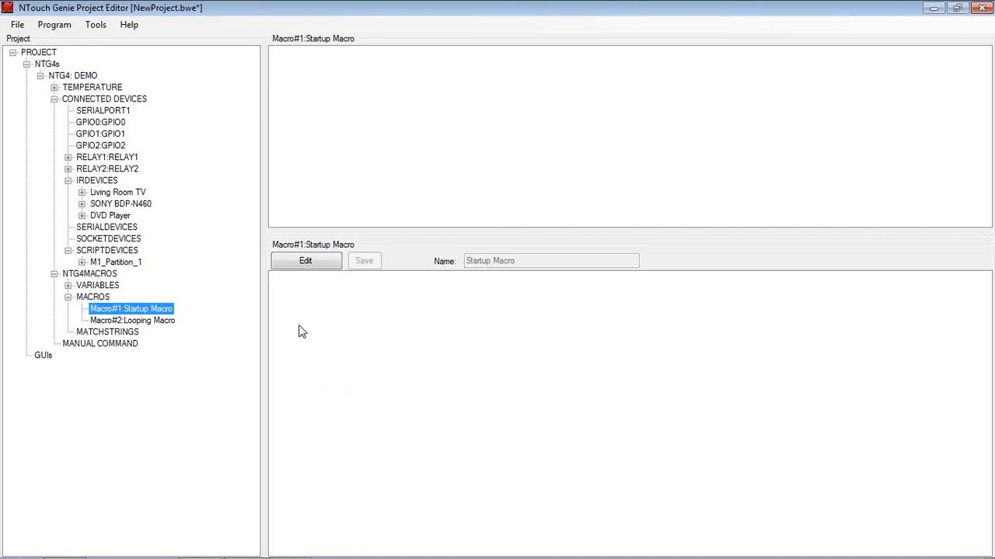
pyautogui.click(145, 325)
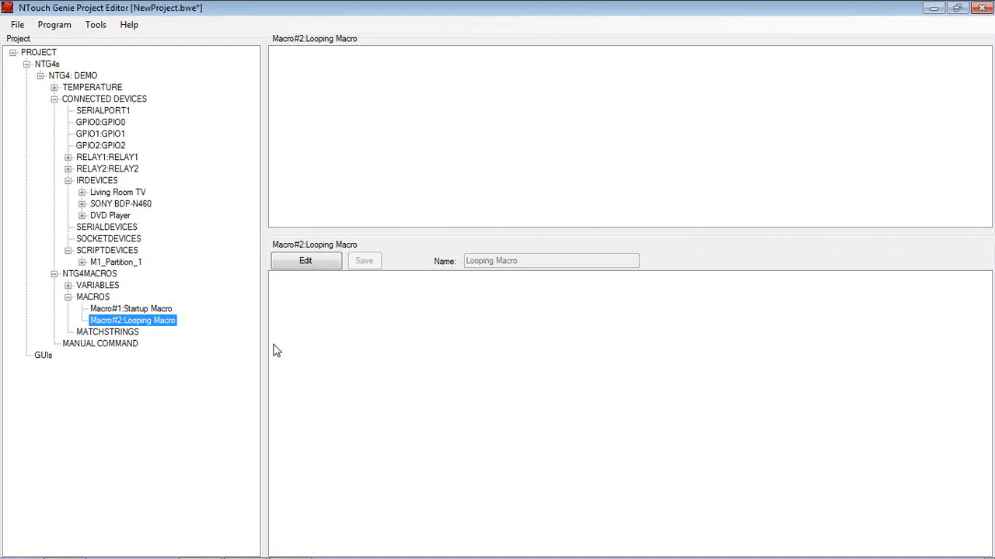
# Step: Add a new macro to the NTG4 macros and name it Channel 72
pyautogui.click(99, 299)
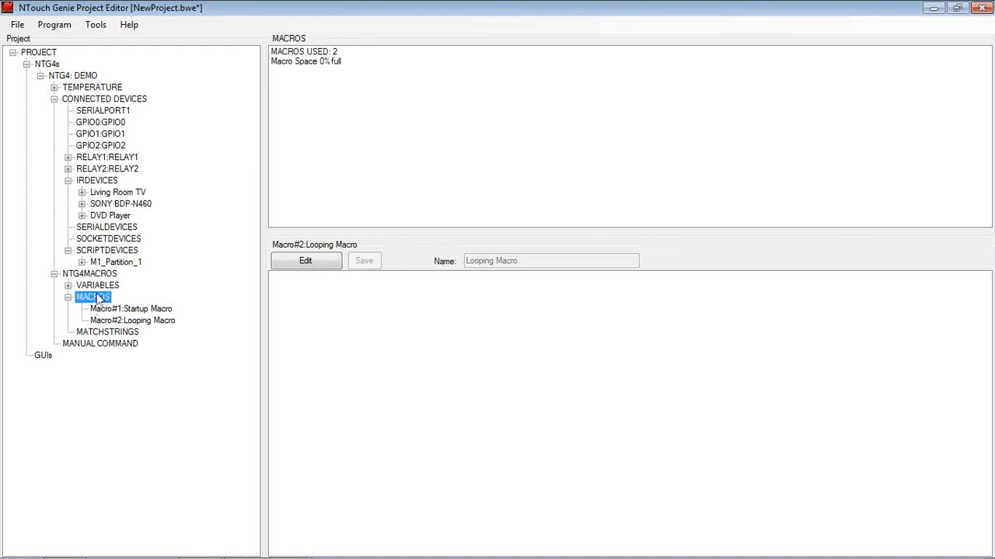
pyautogui.rightClick(99, 300)
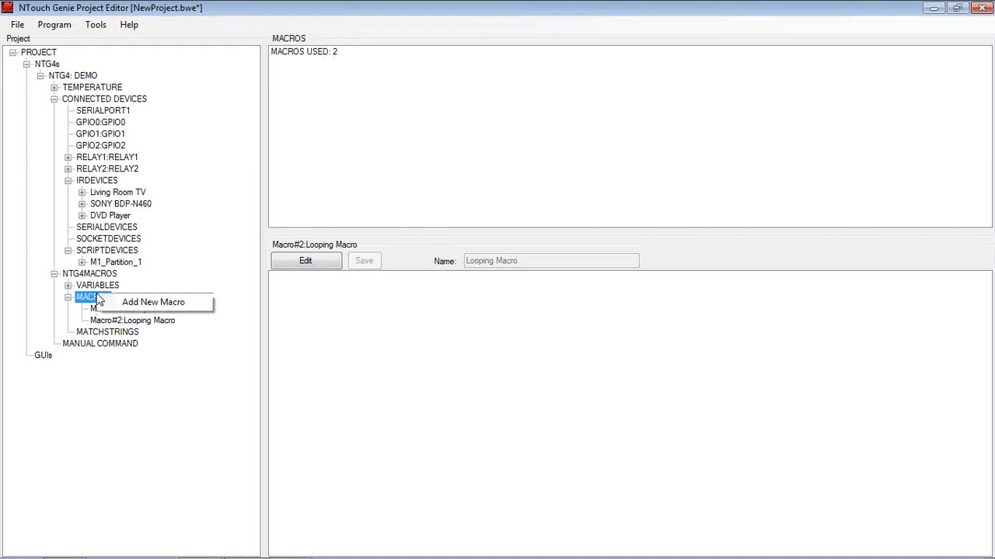
pyautogui.click(132, 305)
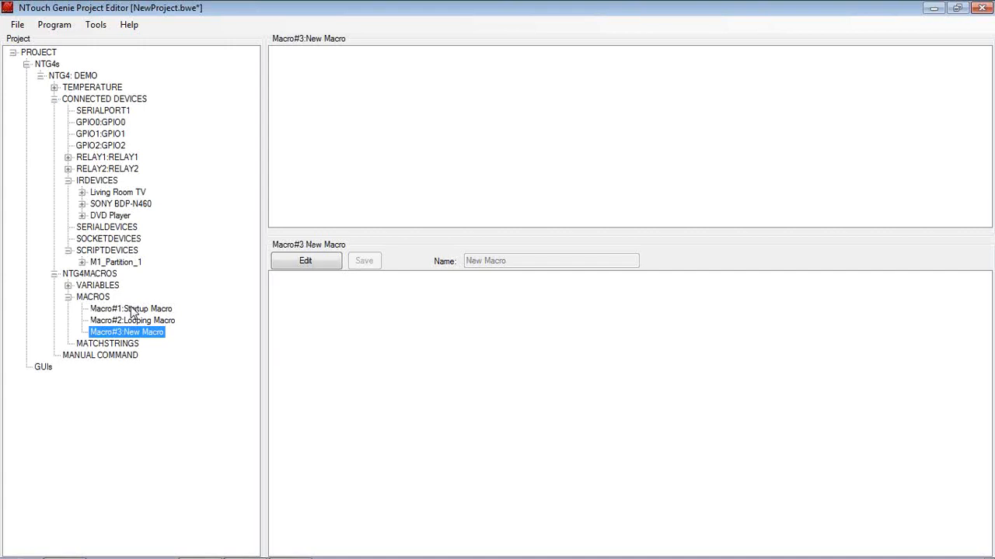
pyautogui.click(296, 264)
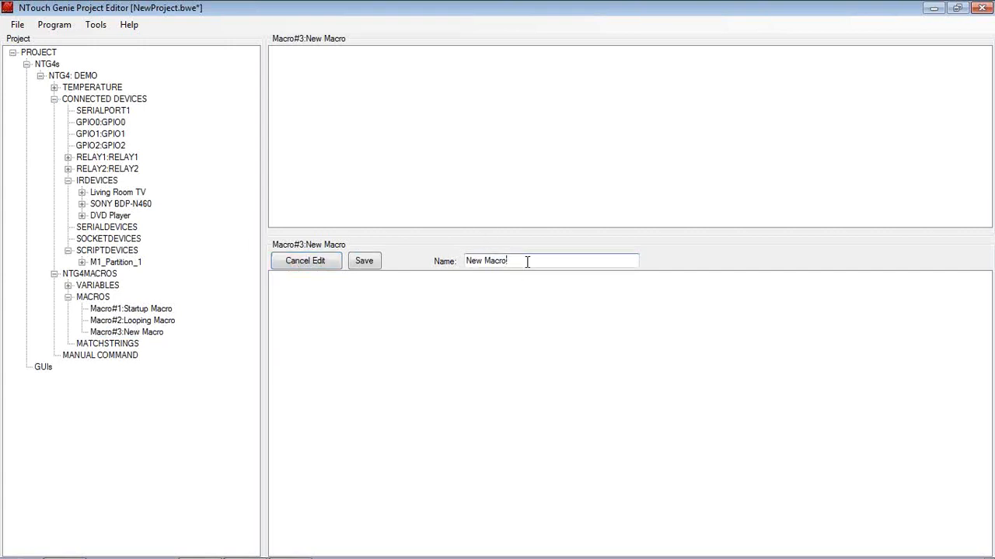
pyautogui.moveTo(527, 262); pyautogui.dragTo(428, 265)
pyautogui.write('Channel 72')
# Step: Add the Living Room TV's Digit 7 and Digit 2 IR keys, in that order, as commands in the Channel 72 macro
pyautogui.click(83, 193)
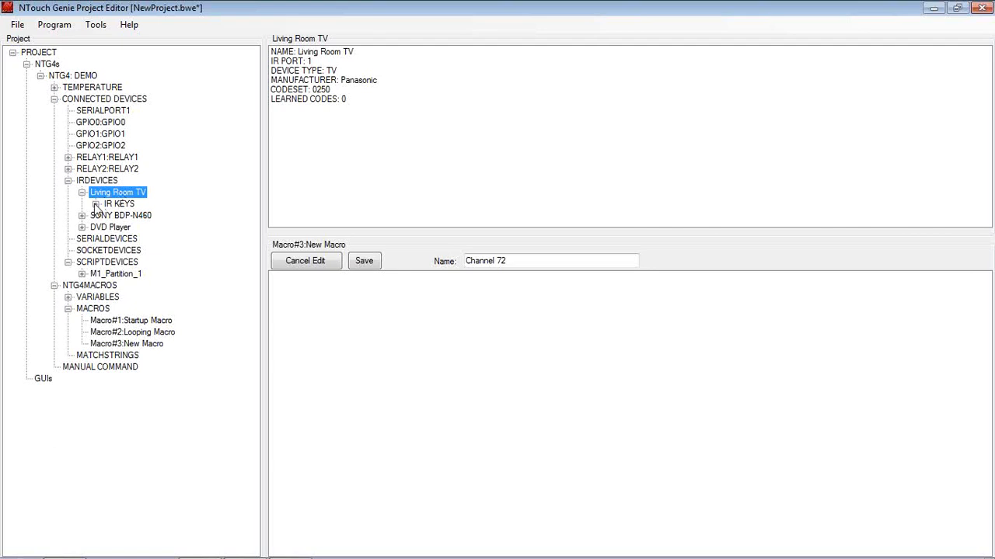
pyautogui.click(95, 204)
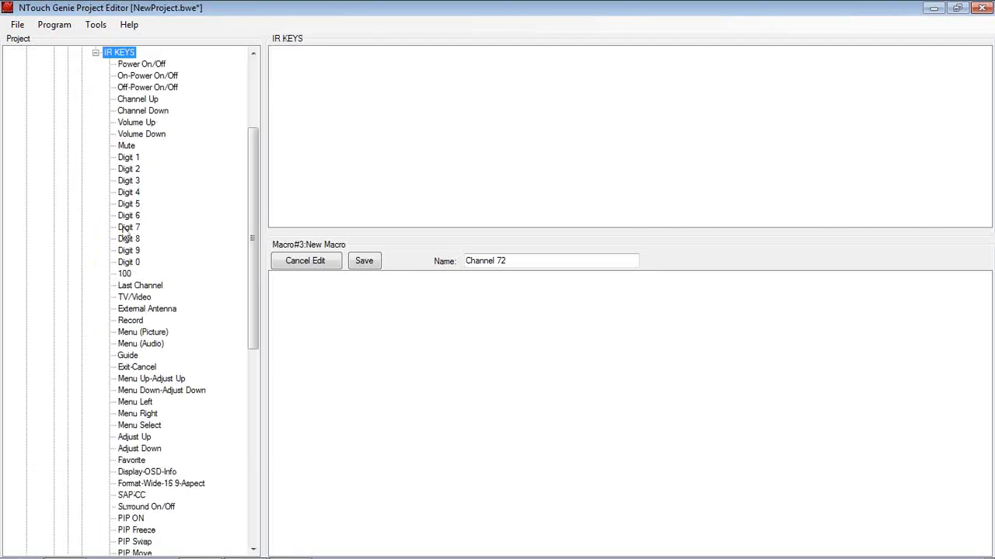
pyautogui.click(124, 229)
pyautogui.moveTo(124, 233); pyautogui.dragTo(330, 327)
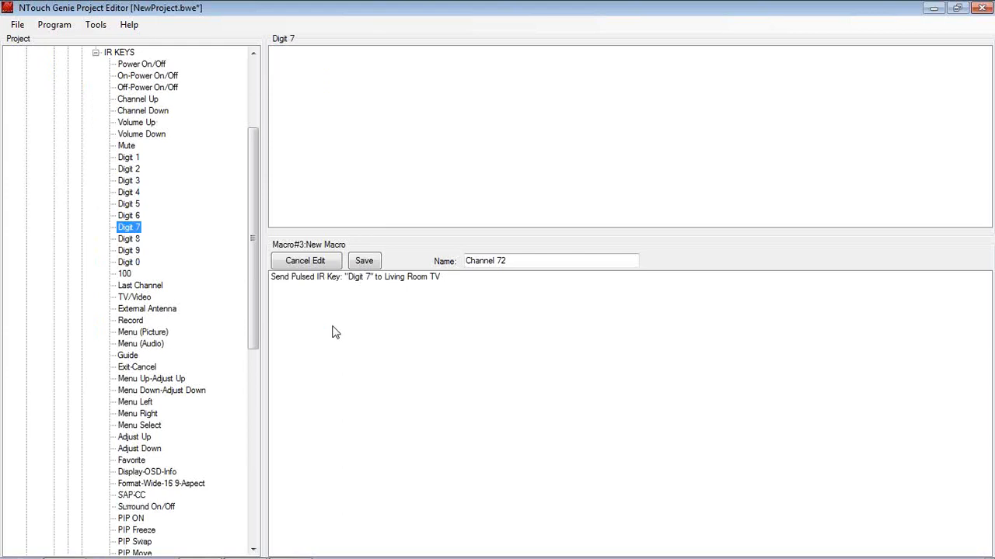
pyautogui.moveTo(130, 173); pyautogui.dragTo(314, 318)
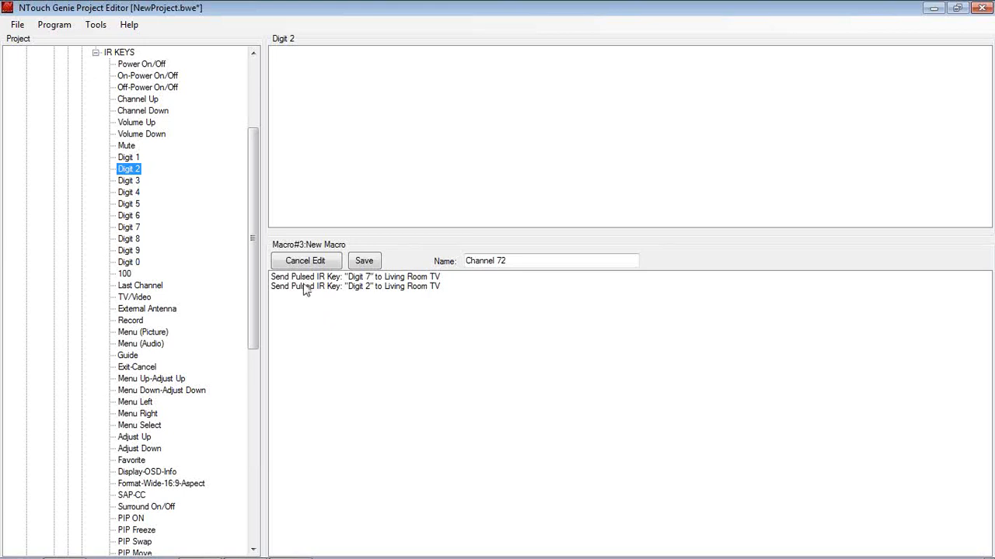
# Step: Set a pre-command delay of 0.2 seconds on the macro's Digit 2 line and save the macro
pyautogui.click(304, 277)
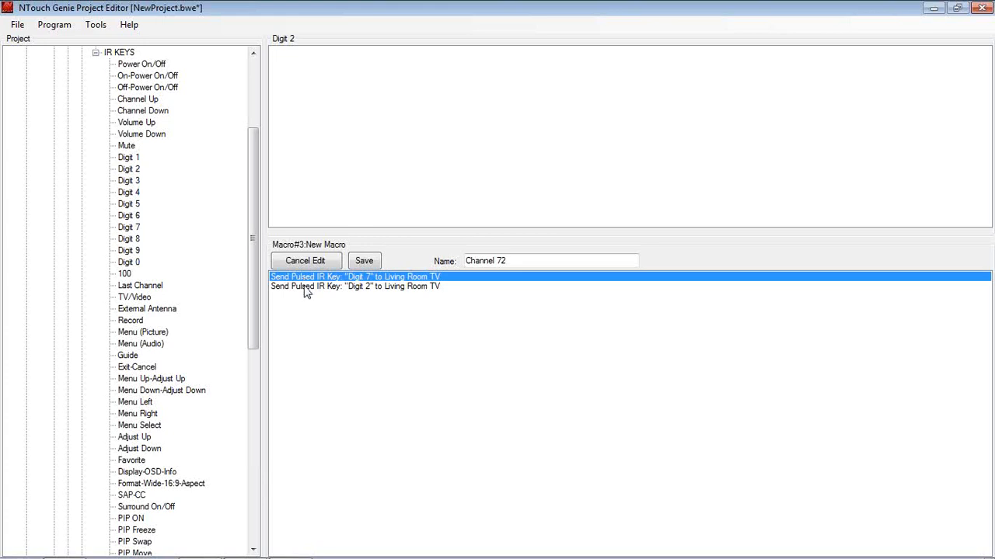
pyautogui.click(305, 286)
pyautogui.rightClick(305, 289)
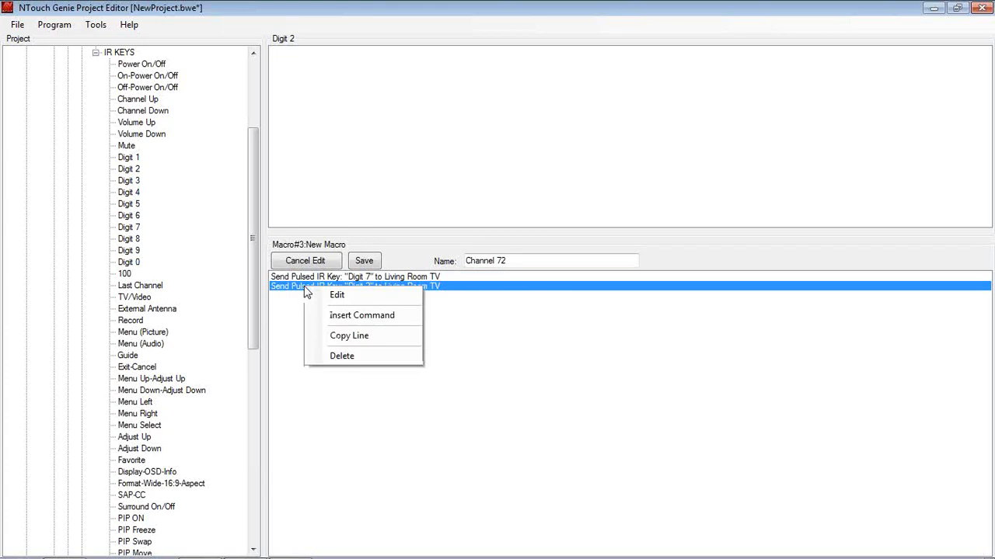
pyautogui.click(337, 297)
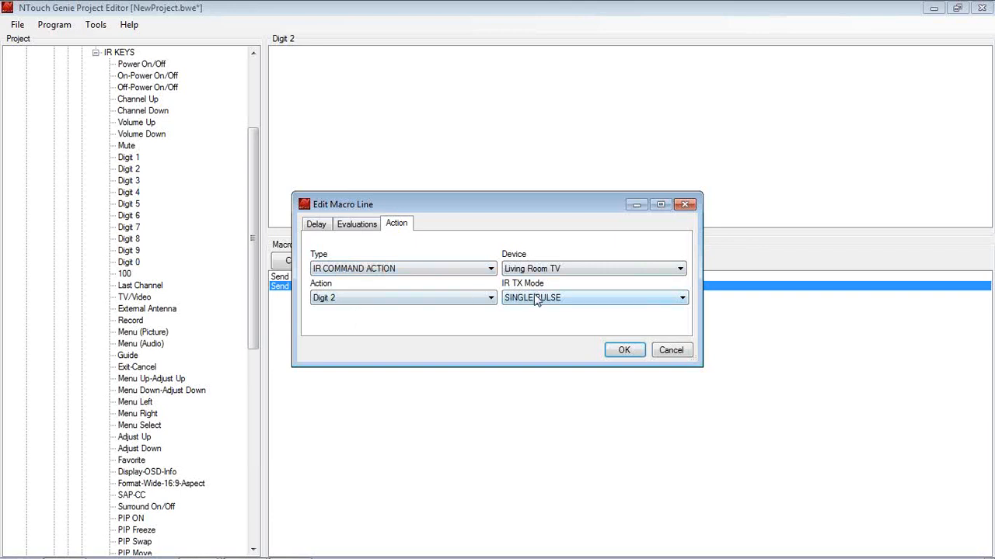
pyautogui.click(322, 229)
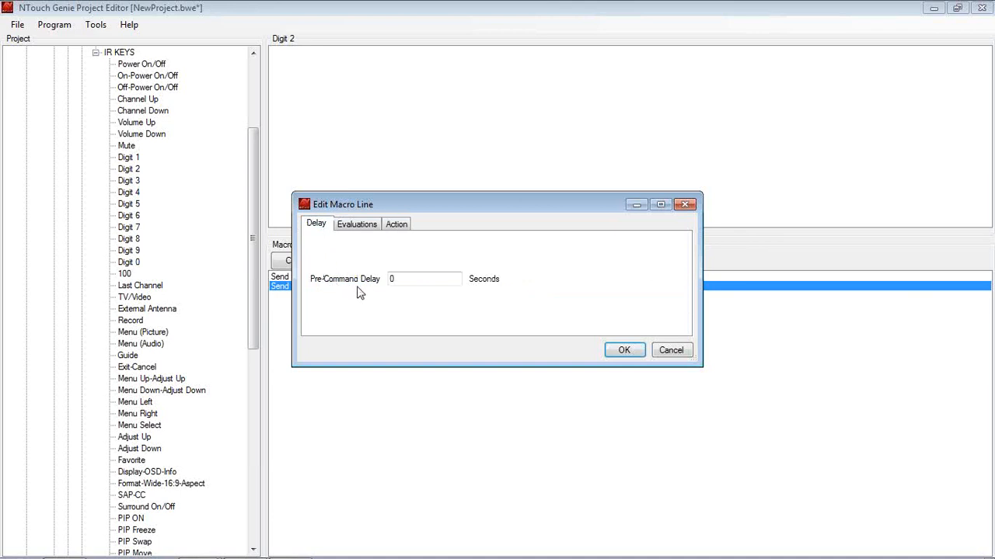
pyautogui.click(395, 279)
pyautogui.write('.2')
pyautogui.click(611, 354)
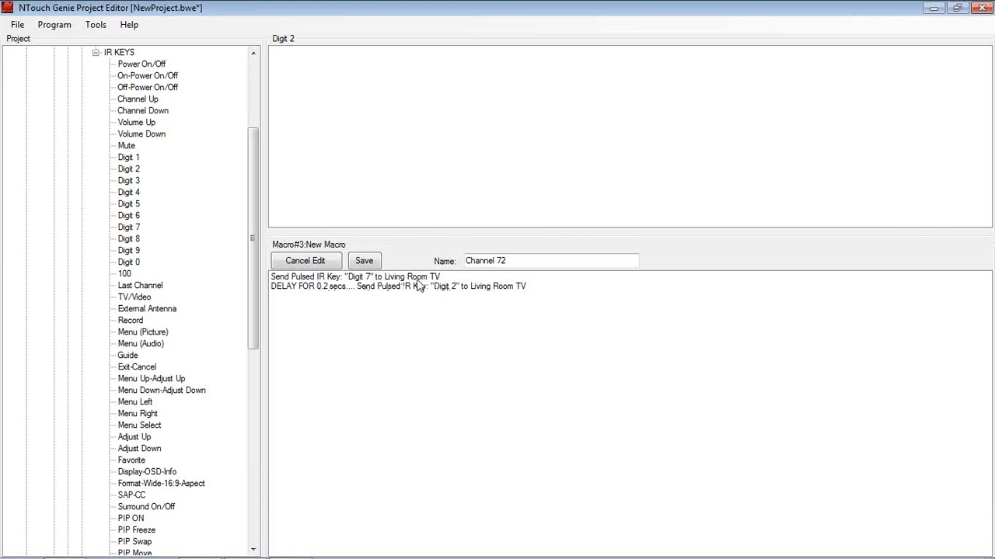
pyautogui.click(365, 263)
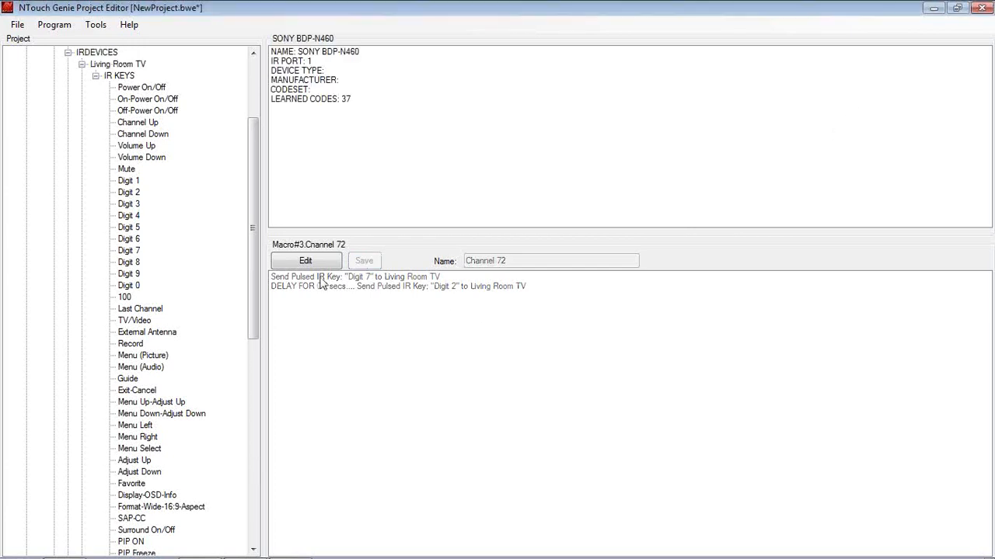
# Step: Add another new macro to the NTG4 macros and name it Watch Movie
pyautogui.moveTo(253, 210); pyautogui.dragTo(257, 401)
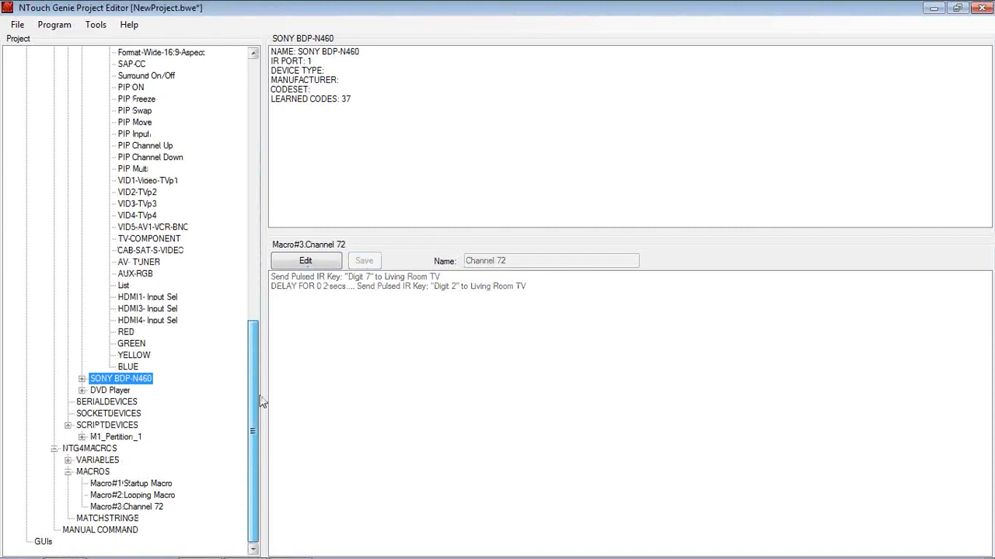
pyautogui.click(124, 507)
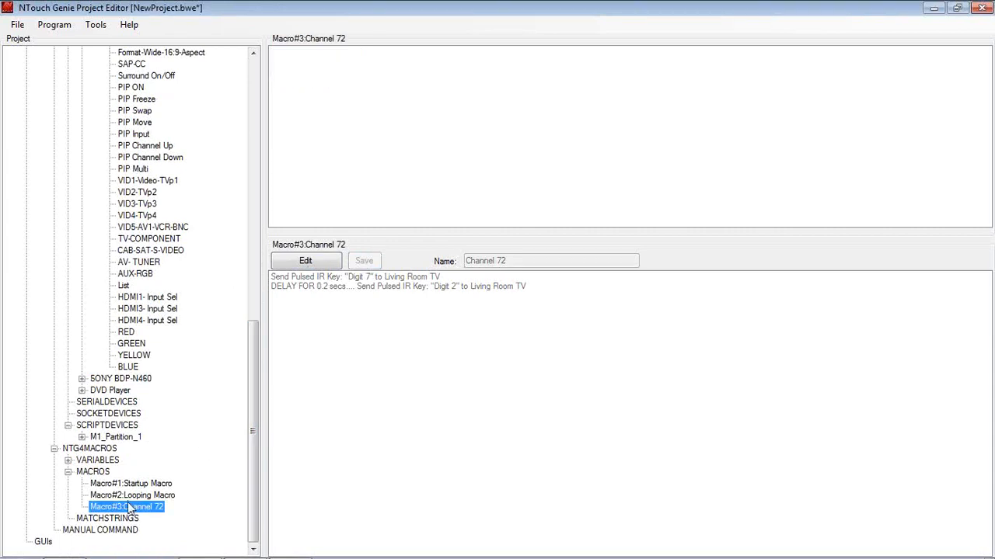
pyautogui.click(94, 473)
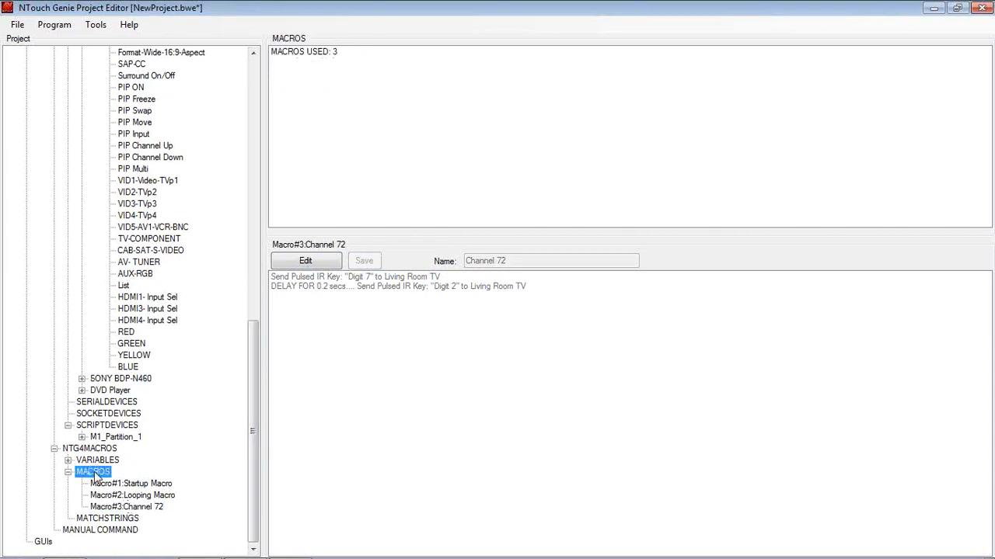
pyautogui.rightClick(94, 472)
pyautogui.click(117, 482)
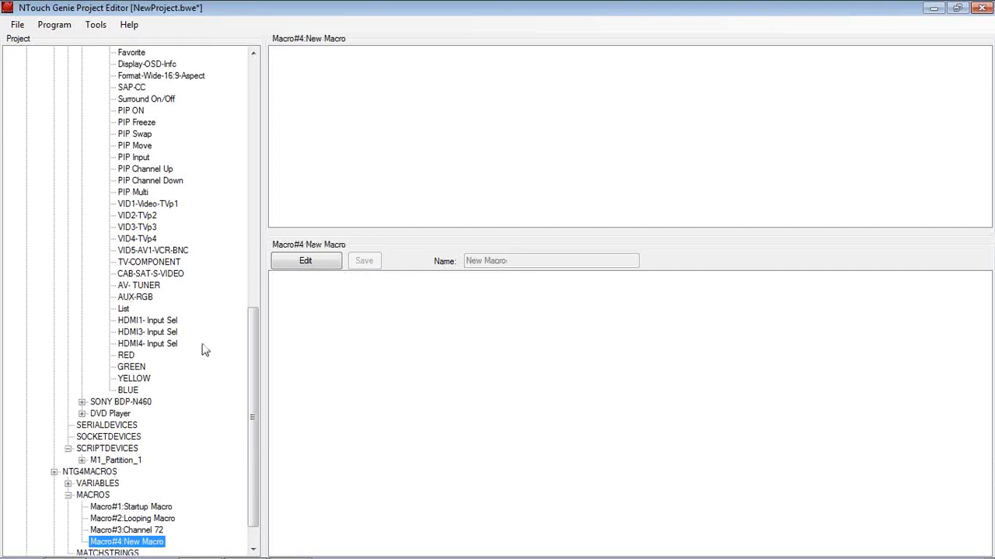
pyautogui.click(305, 262)
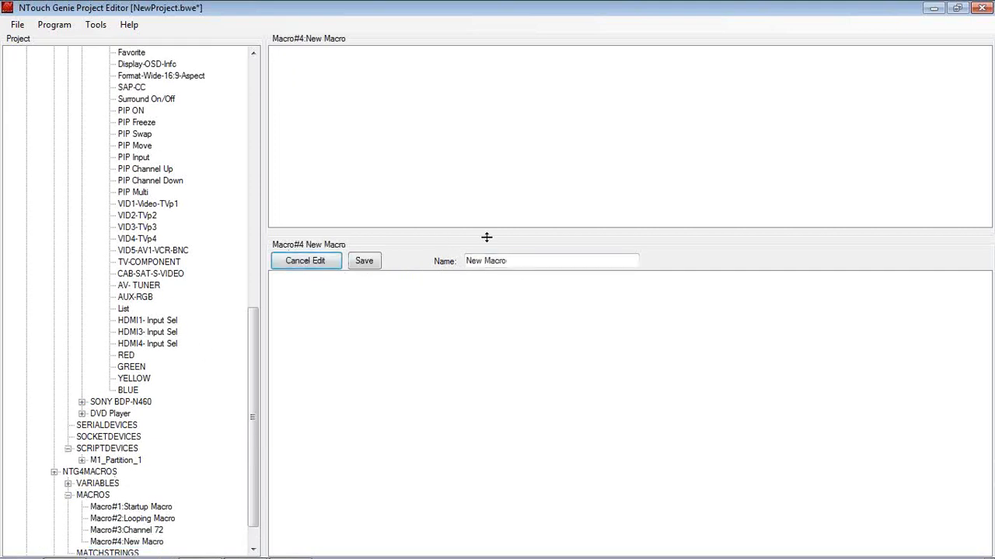
pyautogui.moveTo(517, 262); pyautogui.dragTo(414, 253)
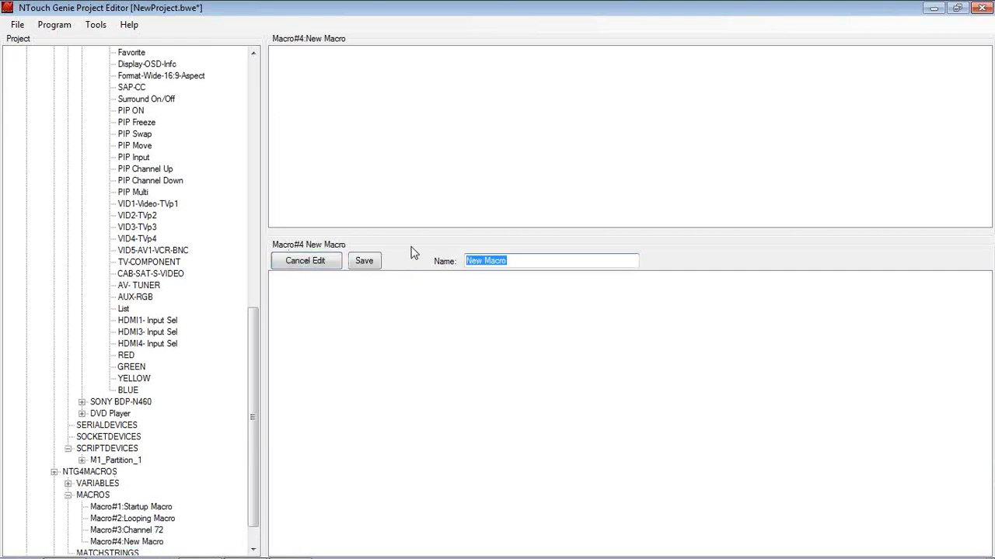
pyautogui.write('Watch Movie')
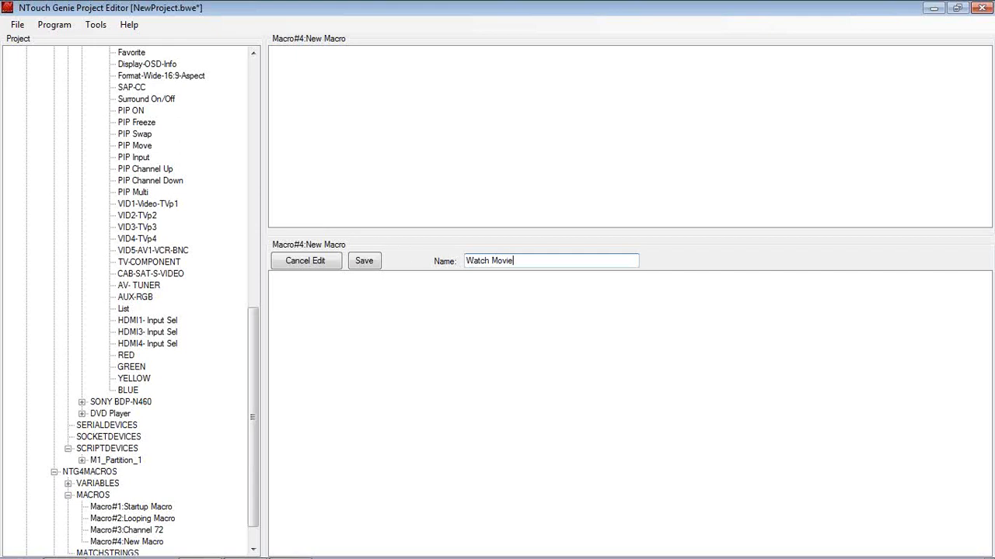
# Step: Add the SONY BDP-N460's *POWER ON key and the Living Room TV's On-Power On/Off key to the Watch Movie macro
pyautogui.click(82, 402)
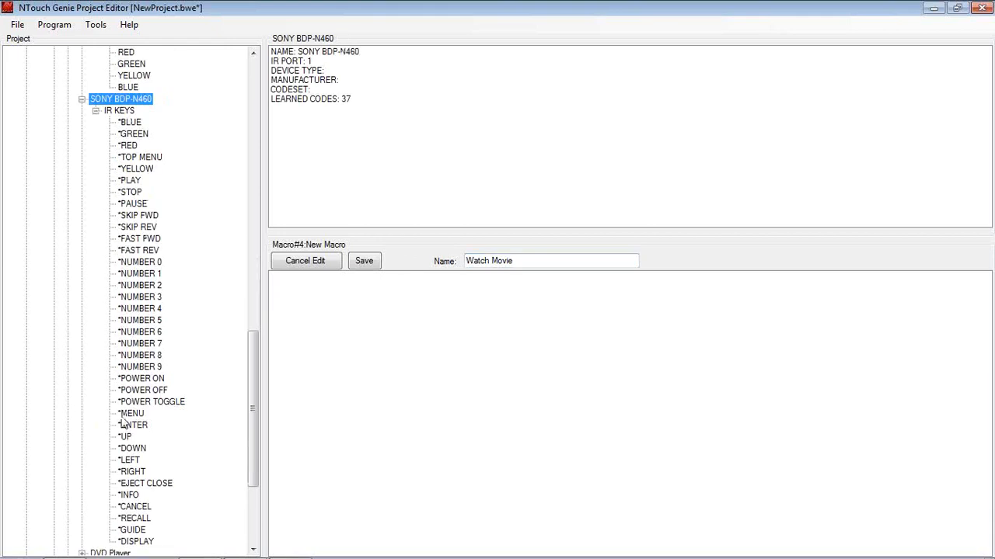
pyautogui.moveTo(131, 384); pyautogui.dragTo(321, 311)
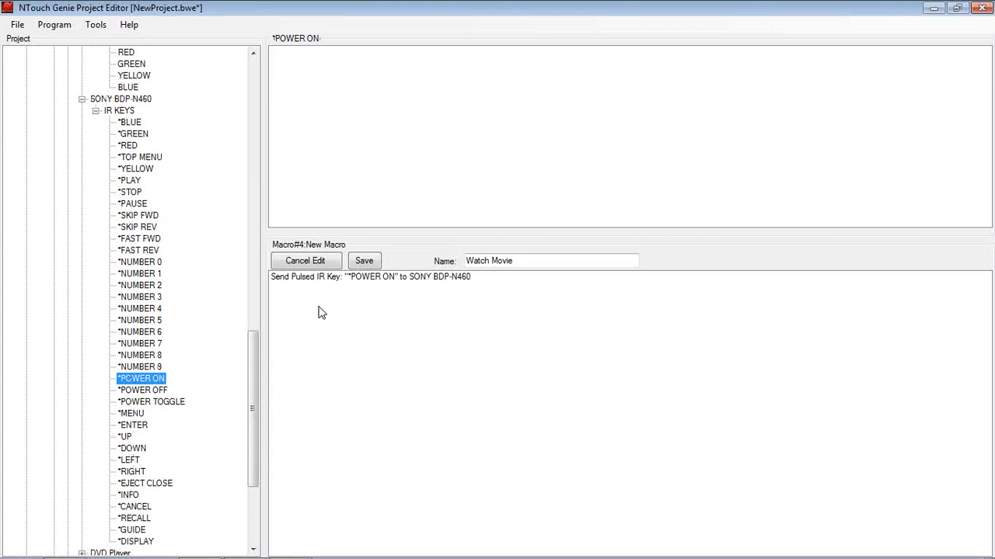
pyautogui.moveTo(253, 404); pyautogui.dragTo(253, 158)
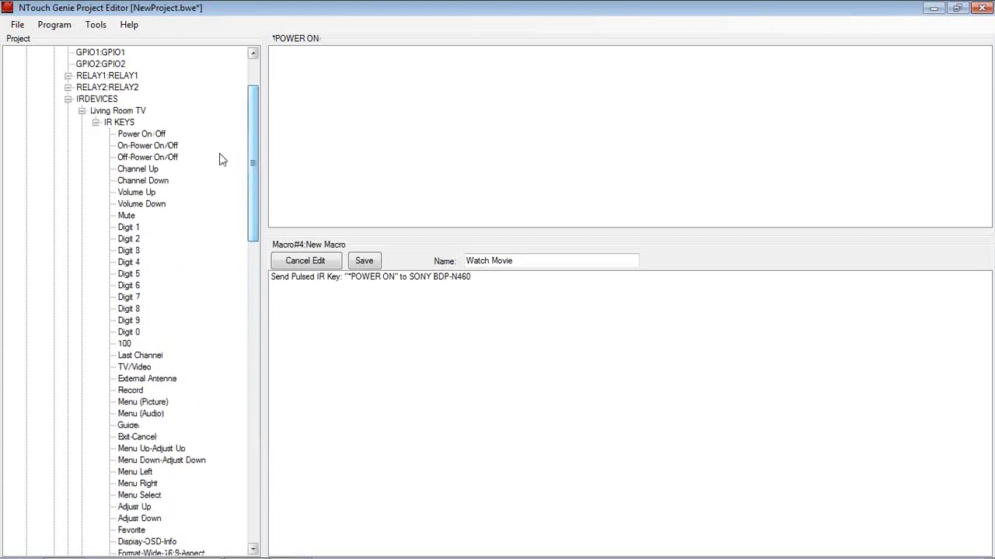
pyautogui.moveTo(148, 146); pyautogui.dragTo(331, 287)
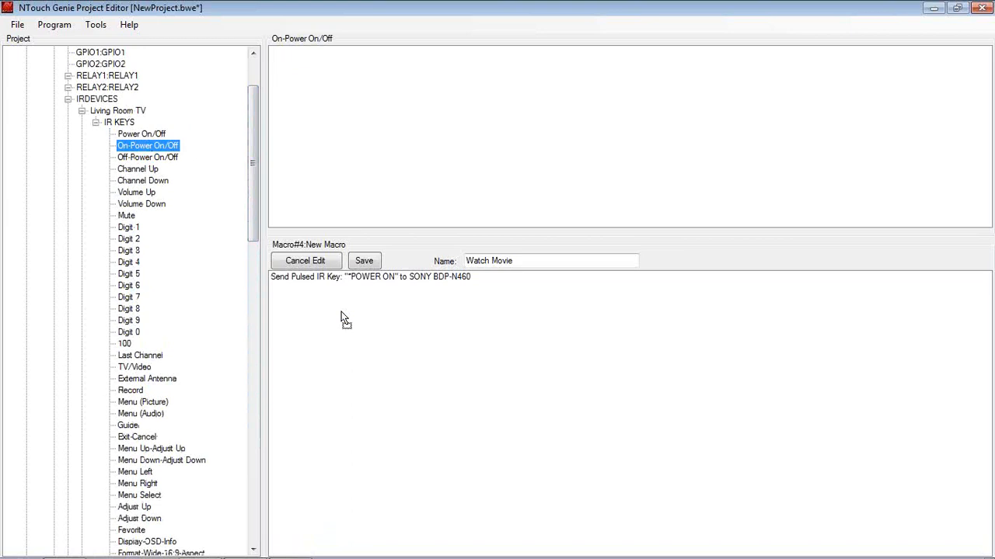
# Step: Add M1_Partition_1's TriggerTask script function to the Watch Movie macro with its Number parameter set to 2
pyautogui.moveTo(252, 155); pyautogui.dragTo(256, 456)
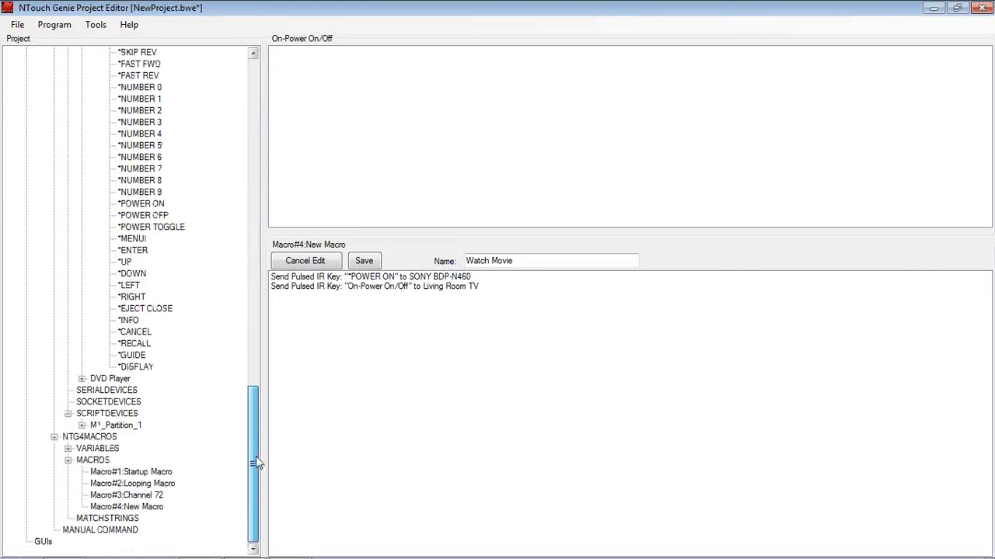
pyautogui.click(82, 426)
pyautogui.click(96, 437)
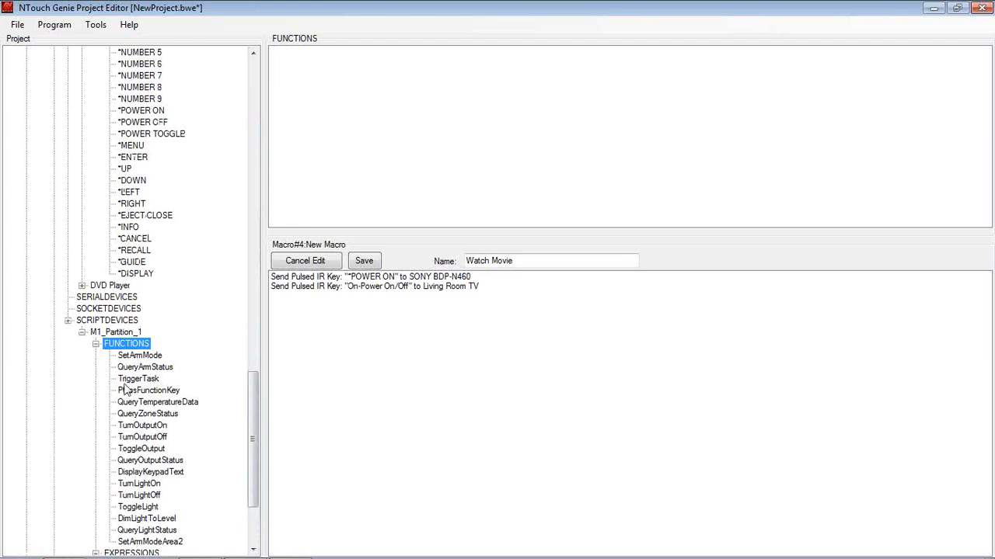
pyautogui.click(129, 381)
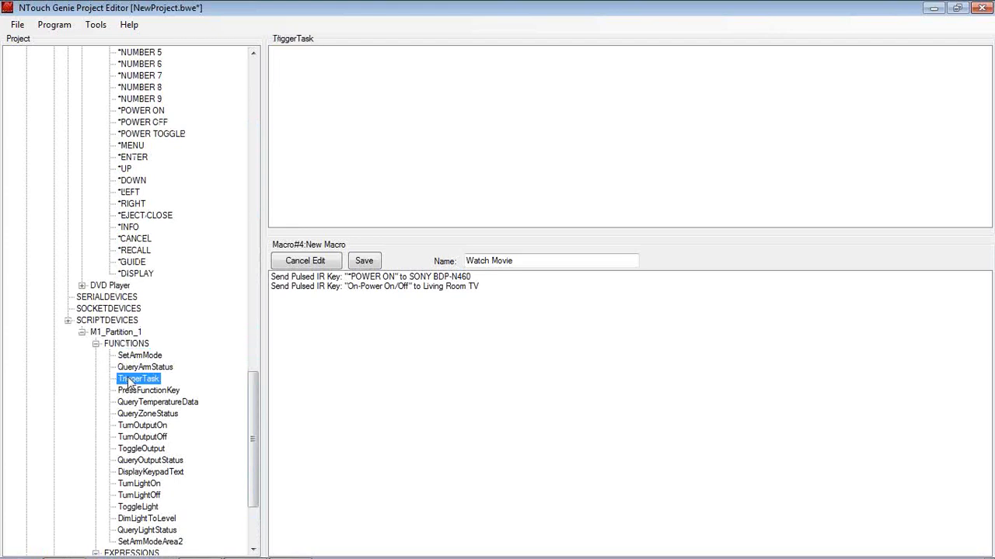
pyautogui.moveTo(129, 381); pyautogui.dragTo(338, 369)
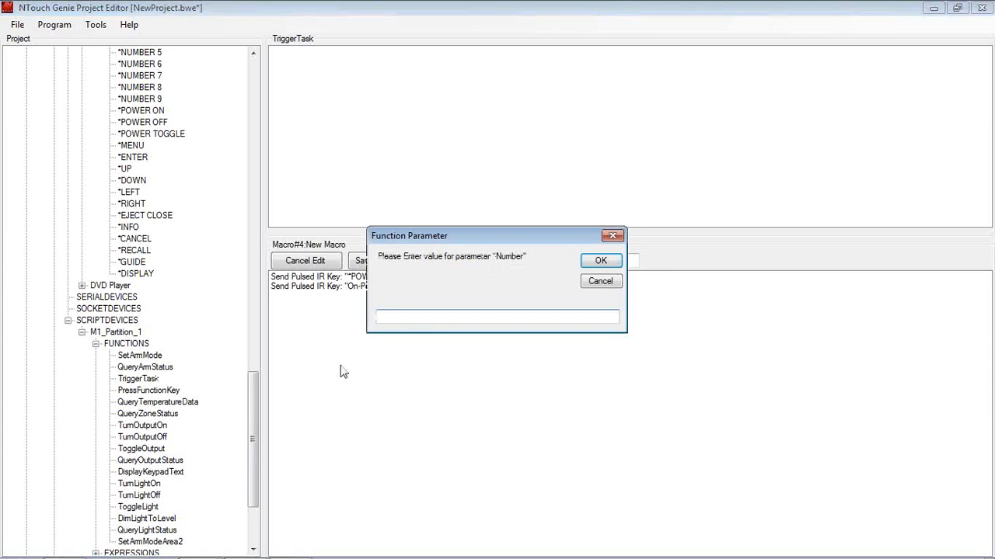
pyautogui.write('2')
pyautogui.click(587, 261)
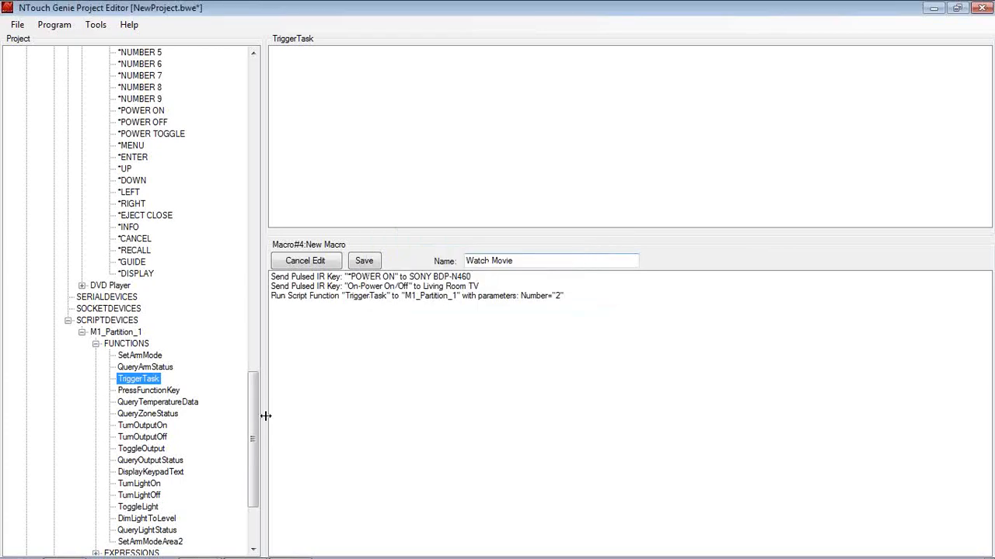
# Step: Add the SONY BDP-N460's *PLAY IR key as the last command of the Watch Movie macro
pyautogui.moveTo(252, 423); pyautogui.dragTo(248, 328)
pyautogui.click(128, 273)
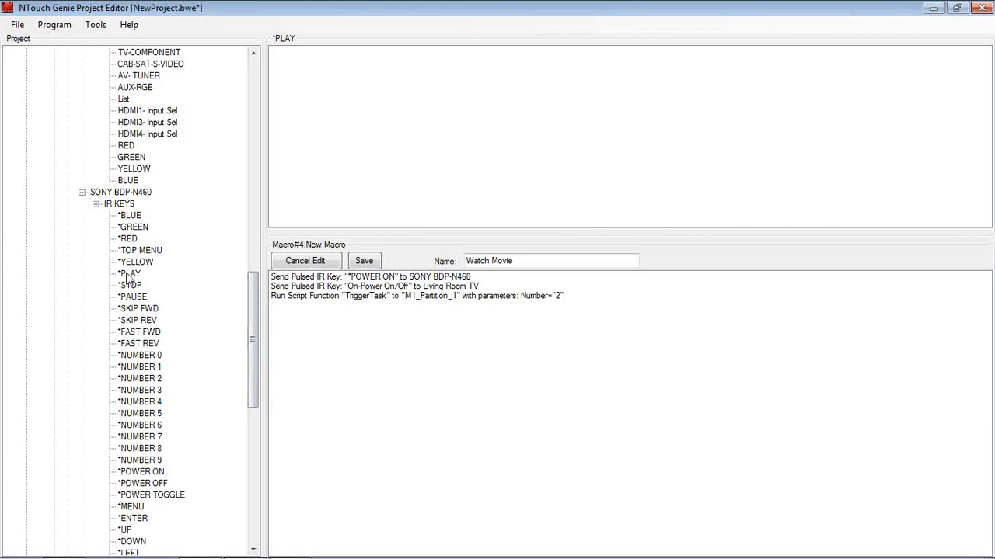
pyautogui.moveTo(327, 347); pyautogui.dragTo(327, 347)
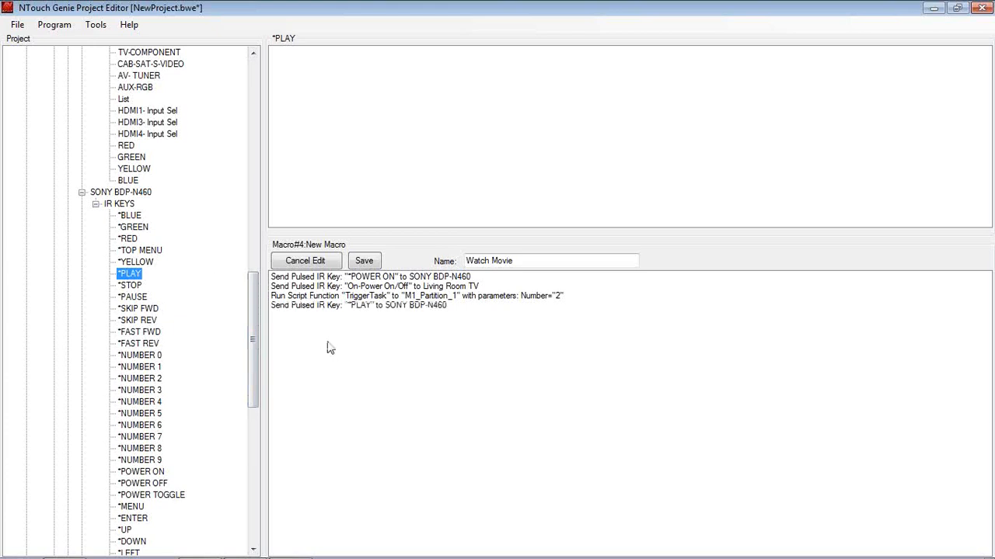
# Step: Set a pre-command delay of 0.2 seconds on the macro's Living Room TV On-Power On/Off line
pyautogui.click(314, 288)
pyautogui.rightClick(313, 287)
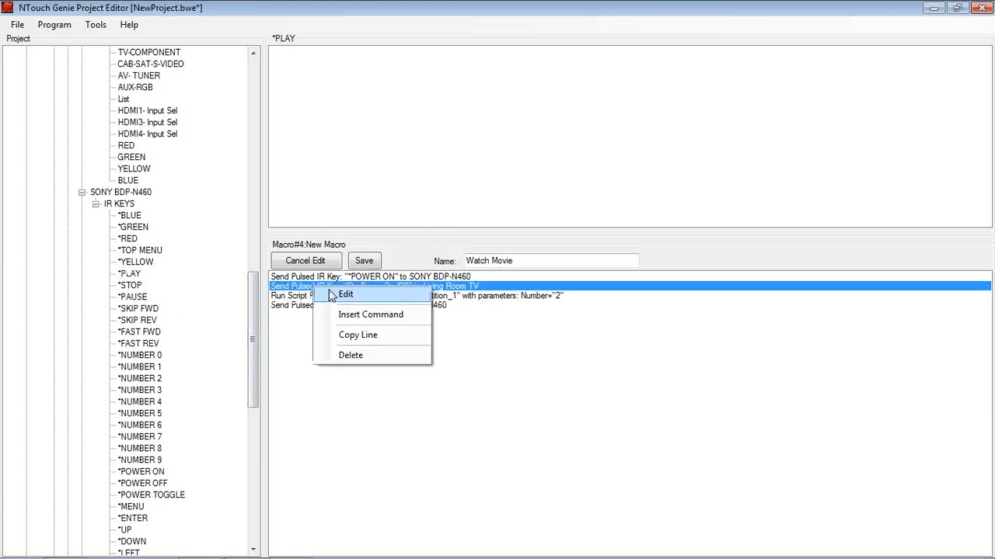
pyautogui.click(334, 298)
pyautogui.click(316, 228)
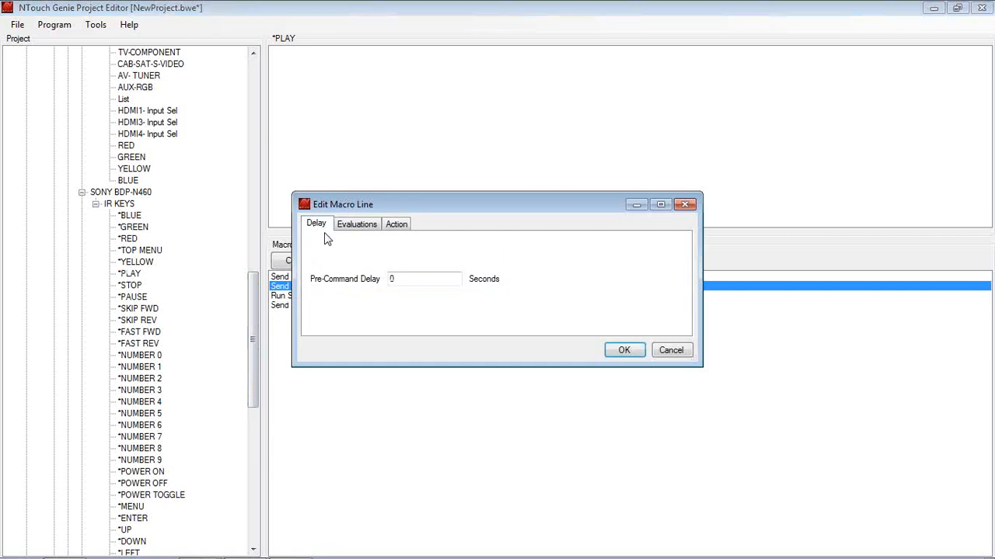
pyautogui.write('.2')
pyautogui.click(625, 350)
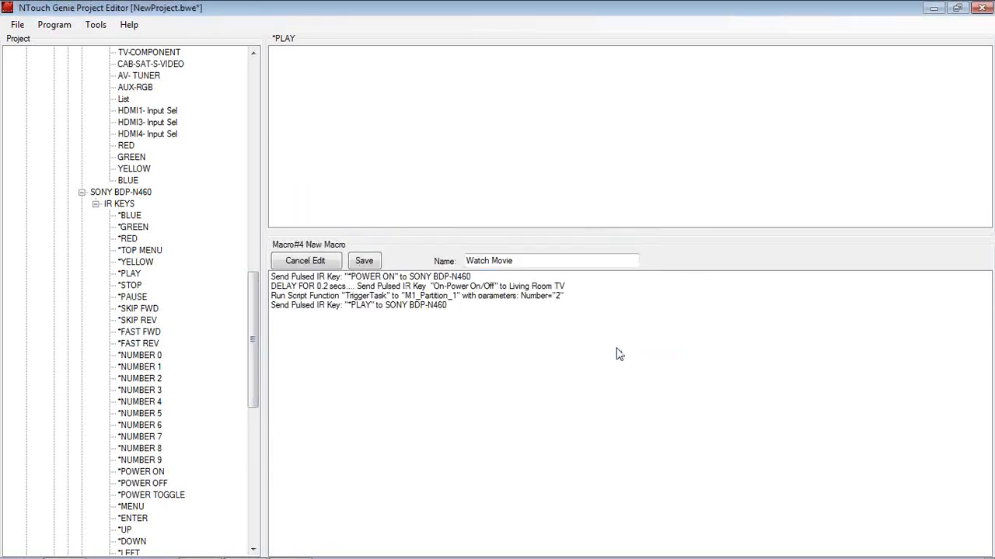
# Step: Set a pre-command delay of 0.5 seconds on the macro's TriggerTask script function line
pyautogui.click(429, 279)
pyautogui.click(423, 286)
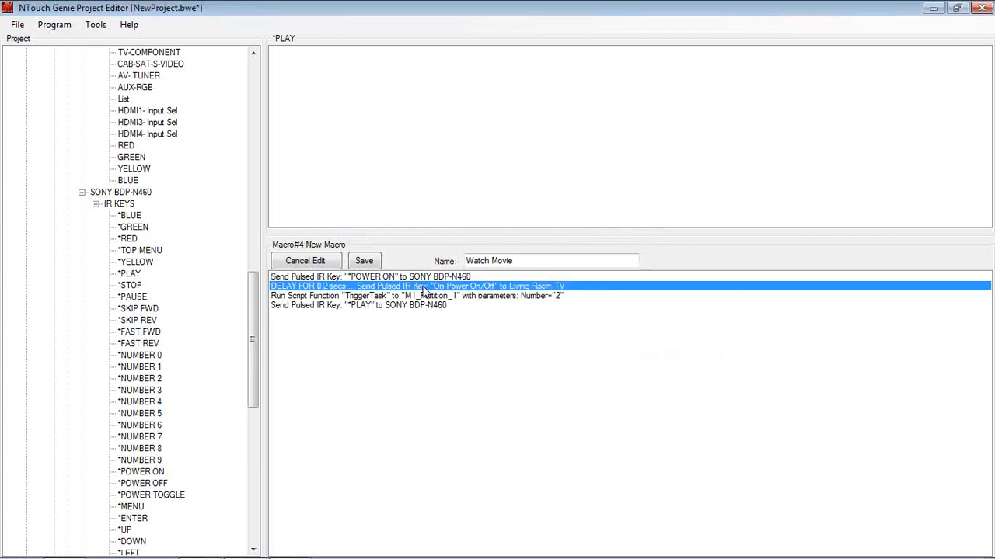
pyautogui.click(348, 297)
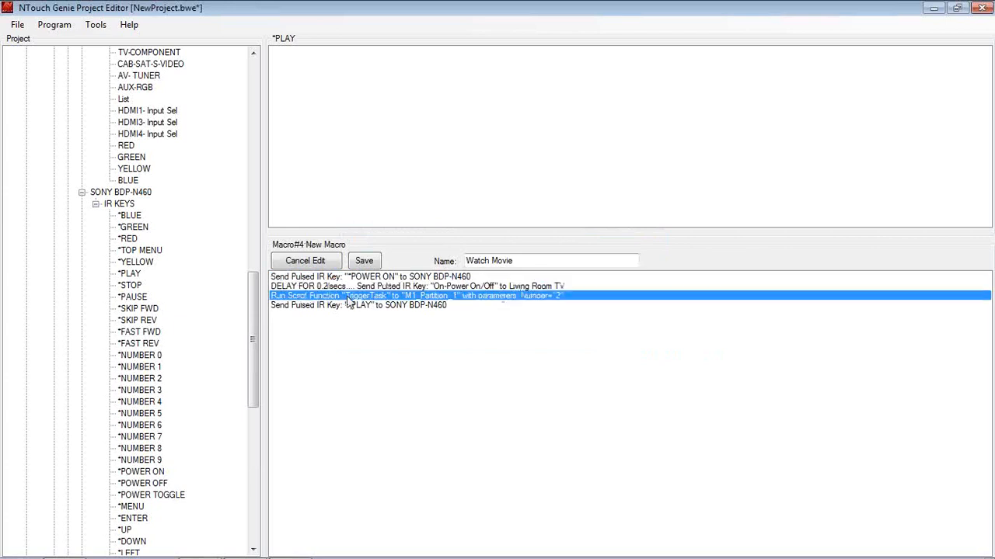
pyautogui.rightClick(348, 303)
pyautogui.click(359, 304)
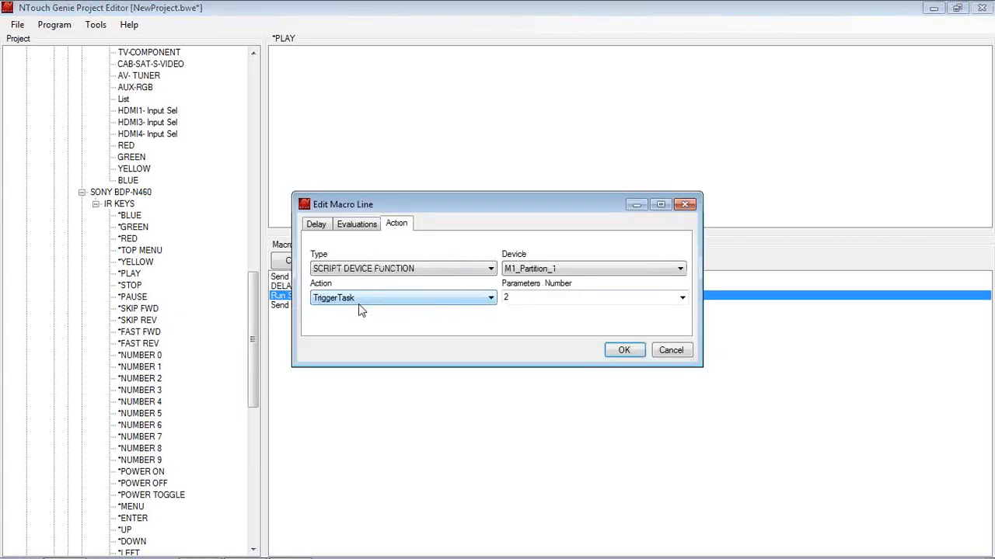
pyautogui.click(315, 224)
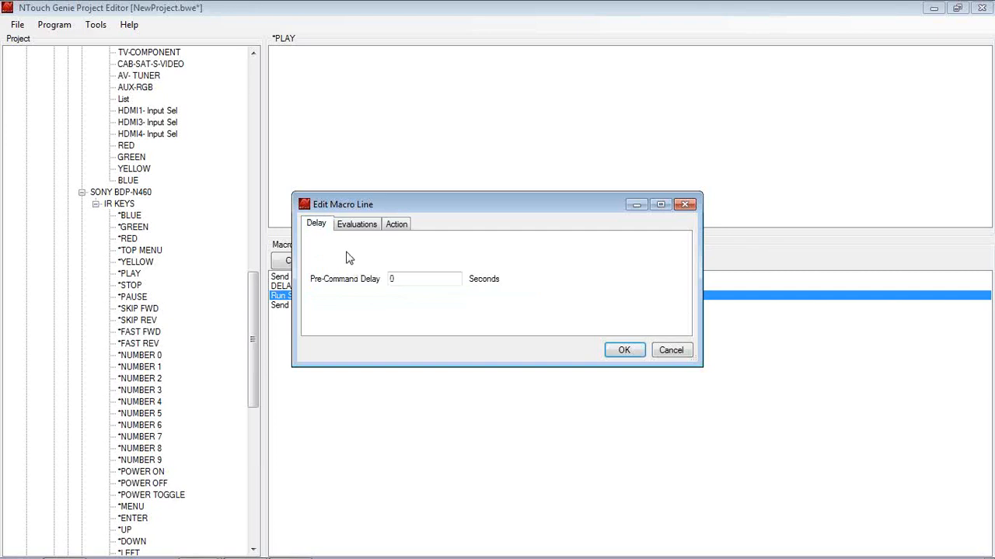
pyautogui.click(408, 281)
pyautogui.write('.5')
pyautogui.click(624, 350)
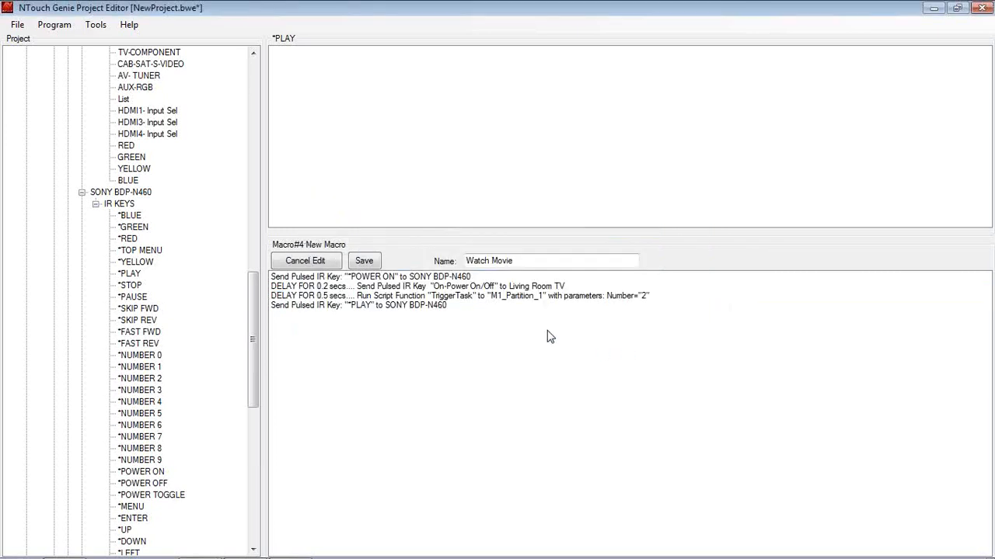
# Step: Set a pre-command delay of 0.5 seconds on the macro's *PLAY line
pyautogui.rightClick(345, 309)
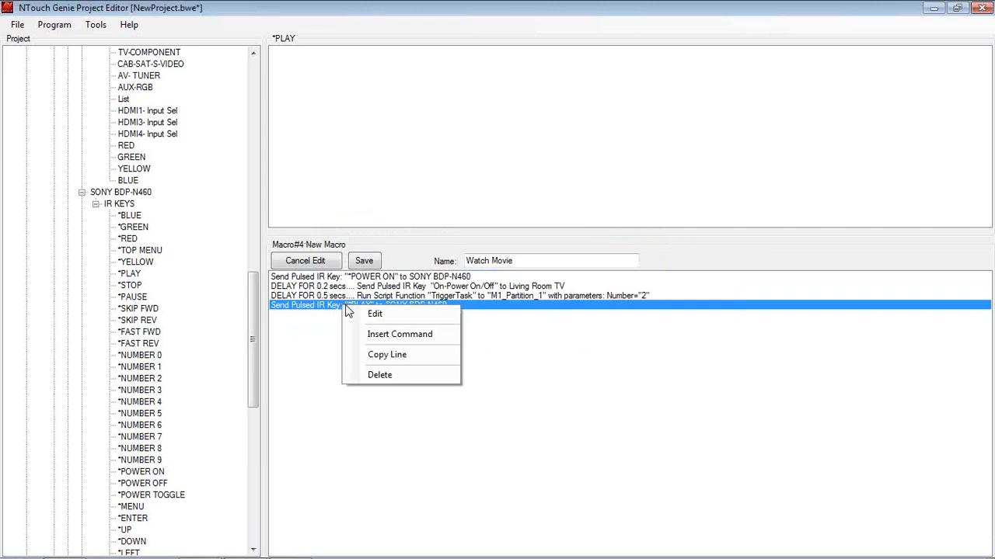
pyautogui.click(354, 313)
pyautogui.click(319, 229)
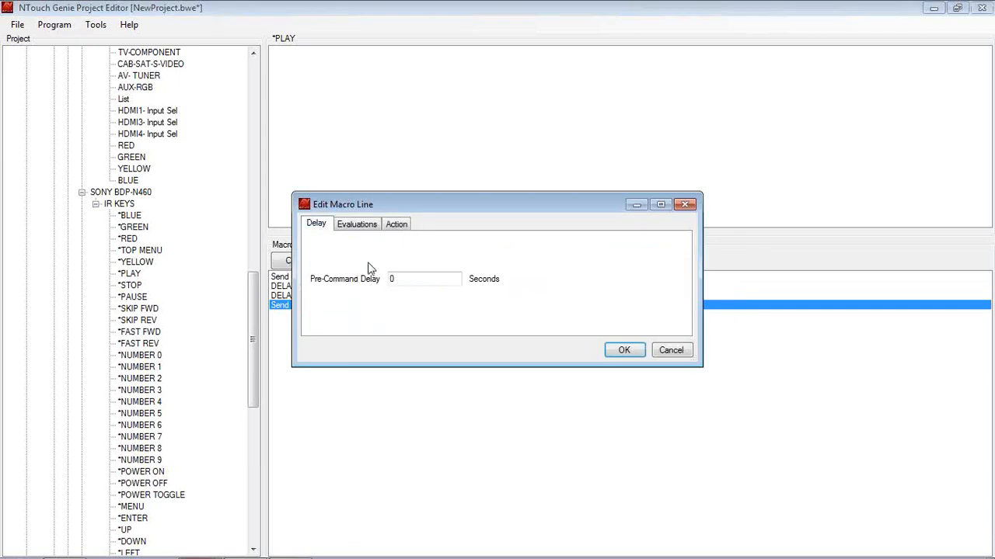
pyautogui.click(395, 279)
pyautogui.write('.5')
pyautogui.click(622, 354)
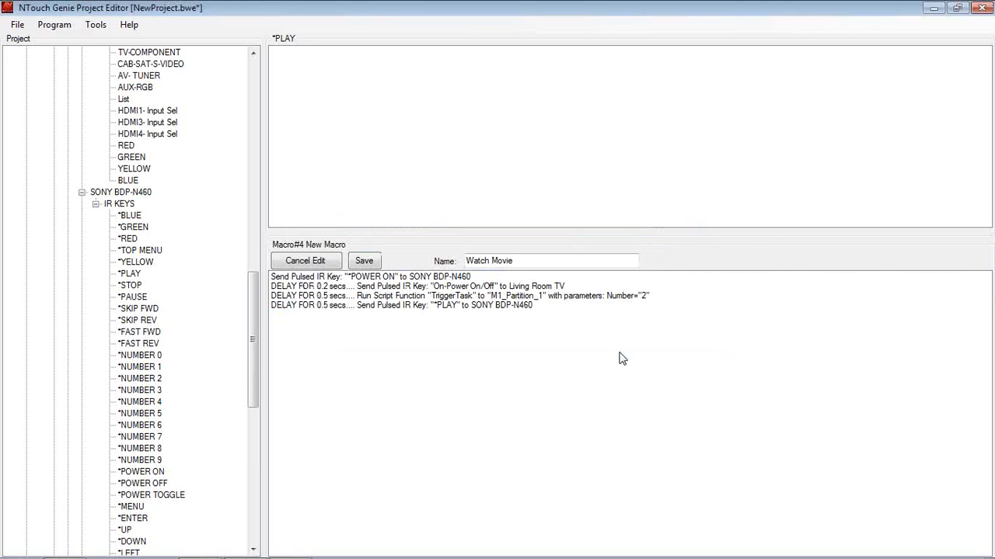
# Step: Give the TriggerTask line an evaluation condition requiring user variable uservar.3 to be greater than 1
pyautogui.click(298, 297)
pyautogui.rightClick(298, 301)
pyautogui.click(315, 303)
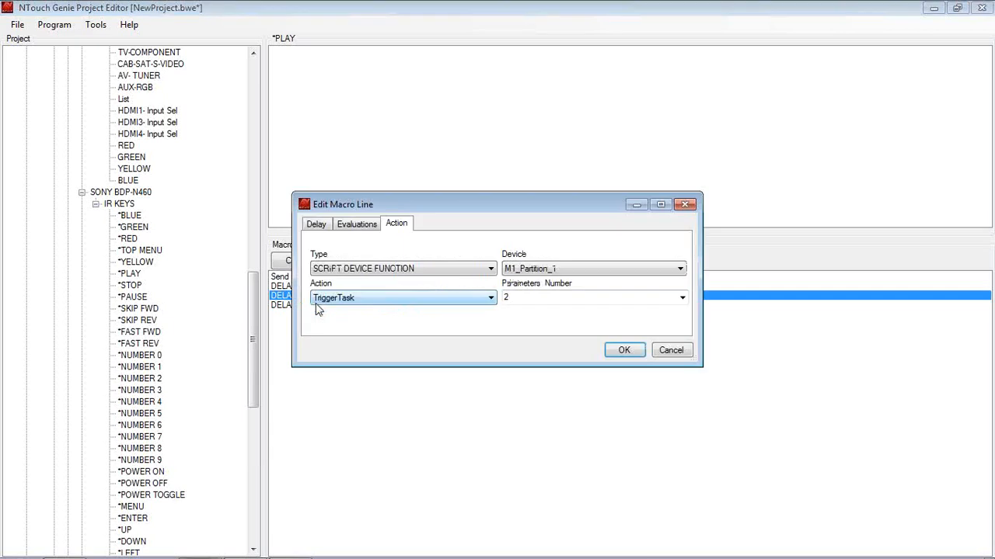
pyautogui.click(365, 227)
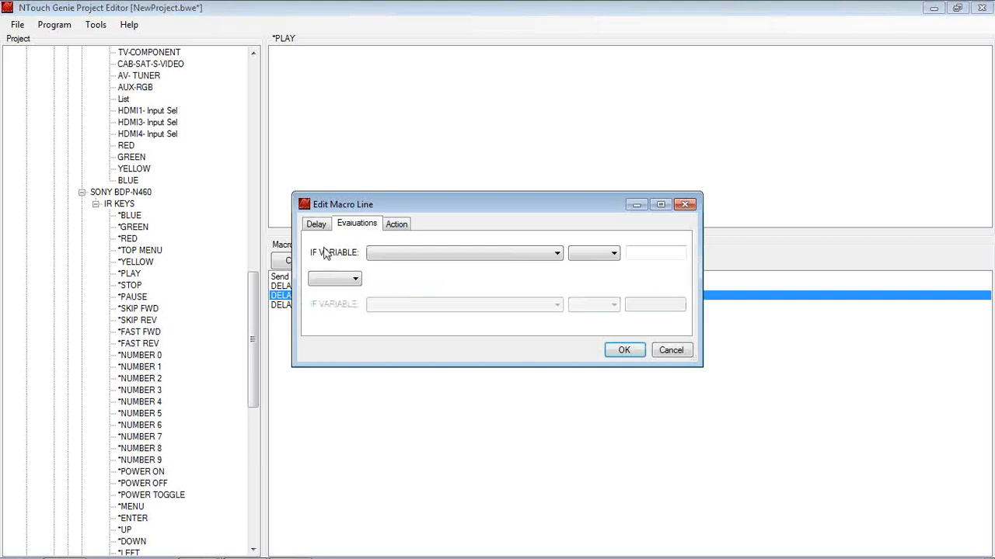
pyautogui.click(384, 258)
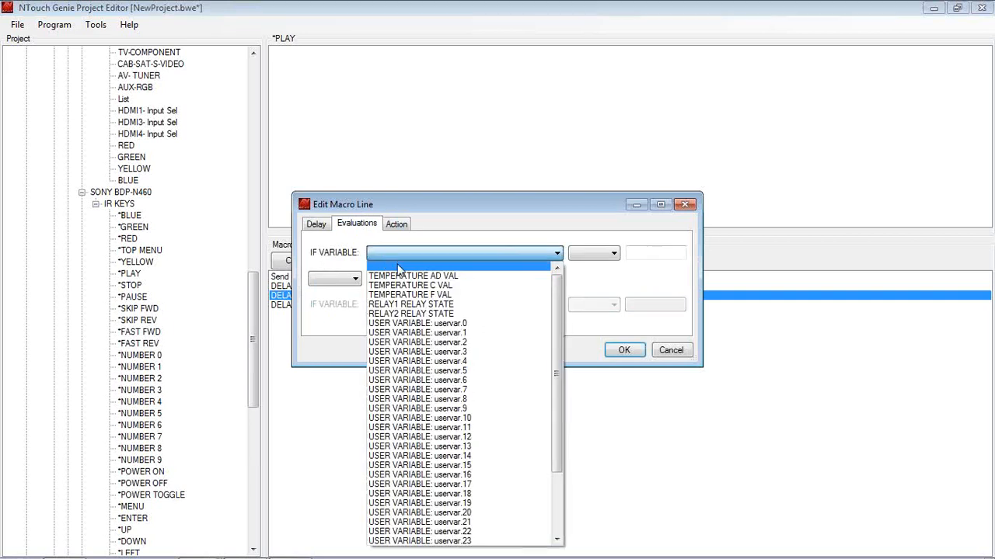
pyautogui.click(437, 353)
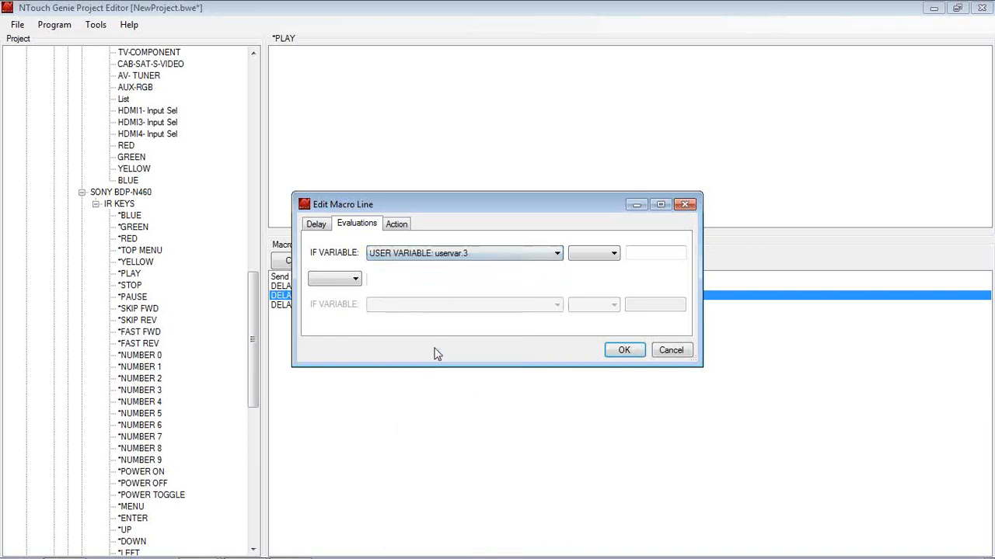
pyautogui.click(586, 256)
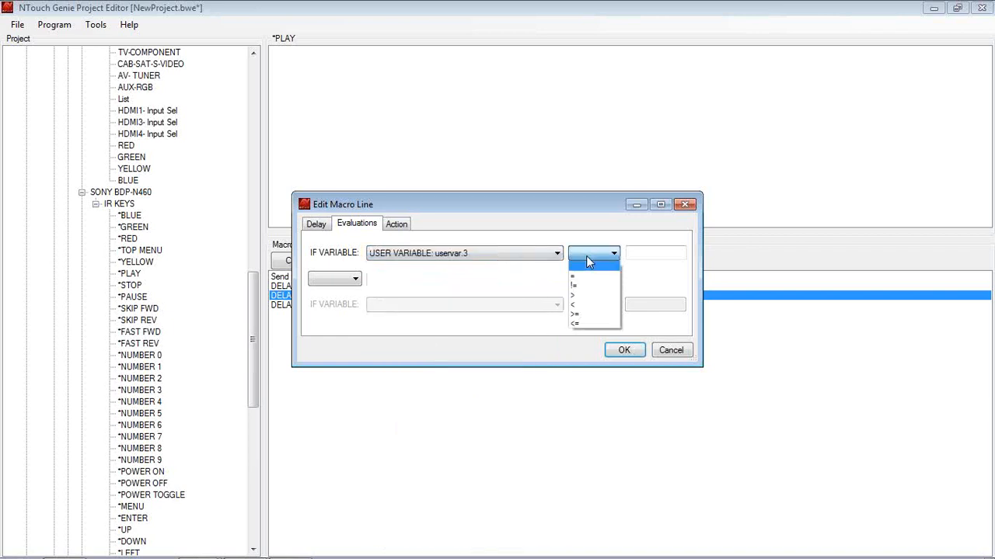
pyautogui.click(592, 295)
pyautogui.click(639, 251)
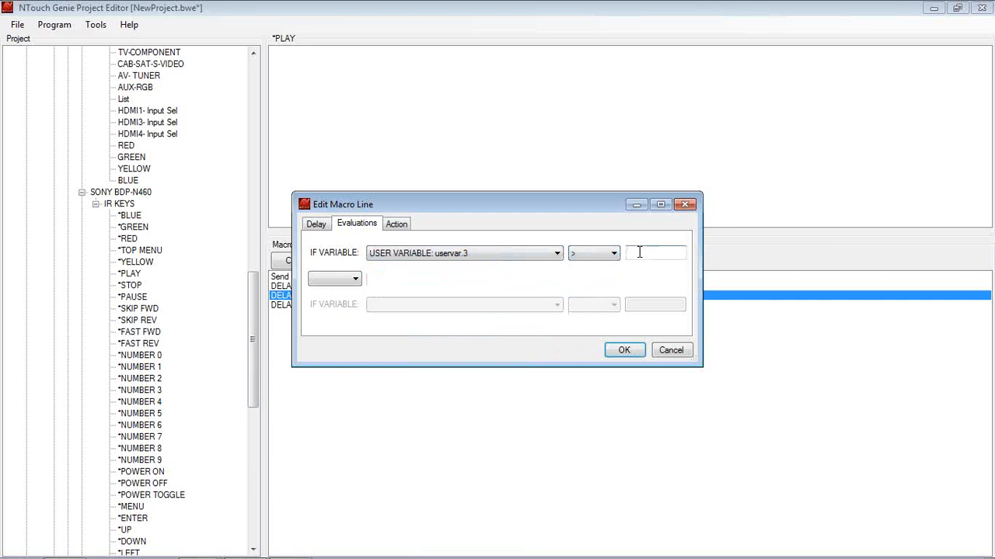
pyautogui.write('1')
# Step: Choose OR as the link to a second condition, leave its variable blank, and apply the TriggerTask line's evaluation
pyautogui.click(336, 278)
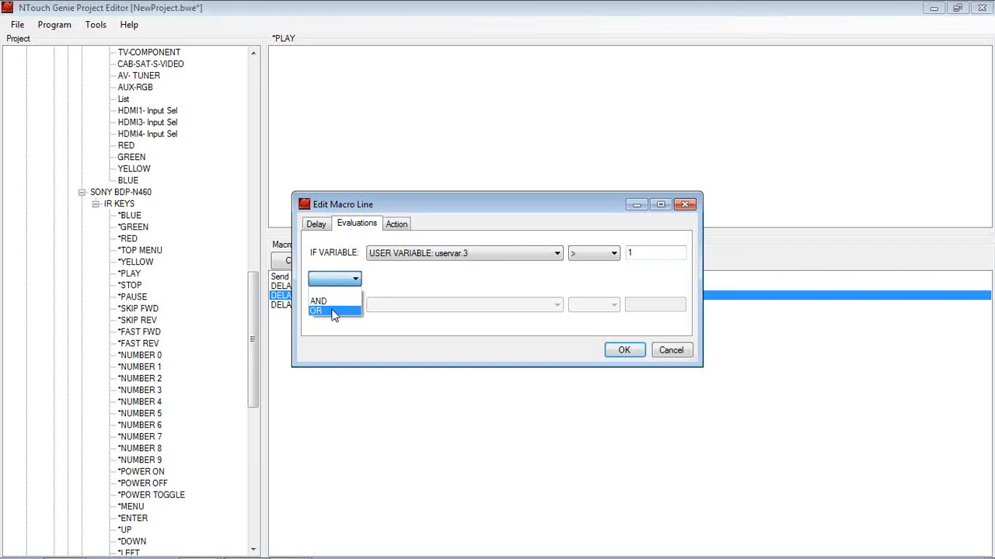
pyautogui.click(332, 311)
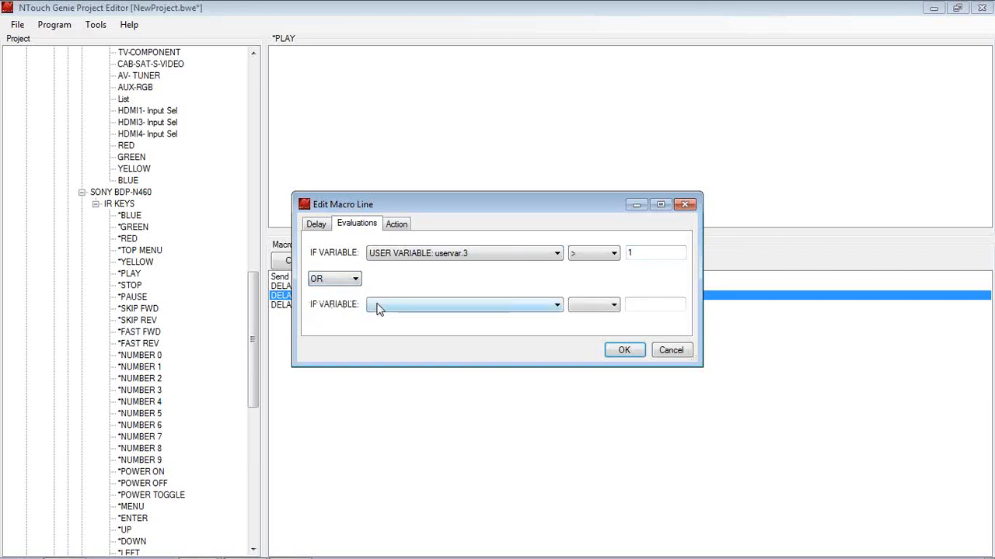
pyautogui.click(379, 306)
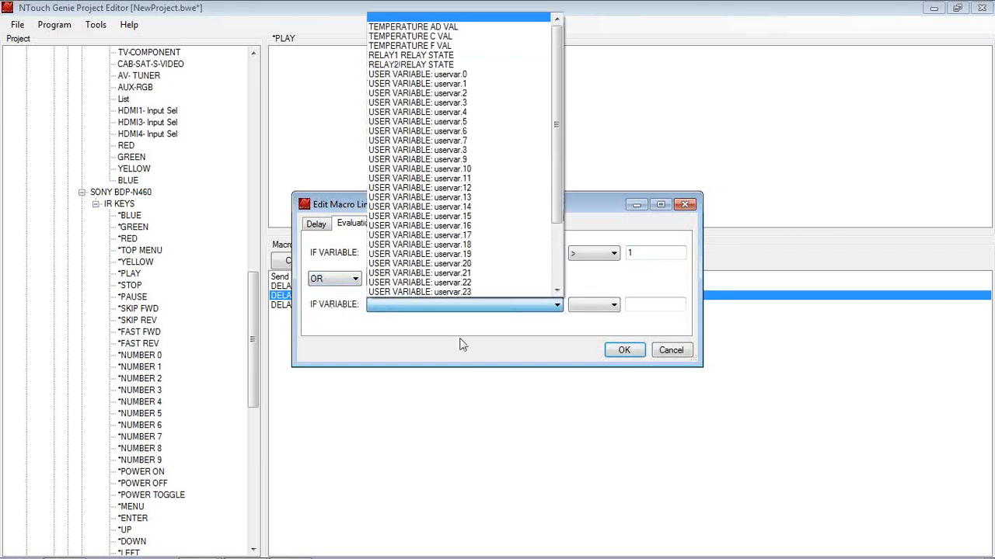
pyautogui.click(489, 361)
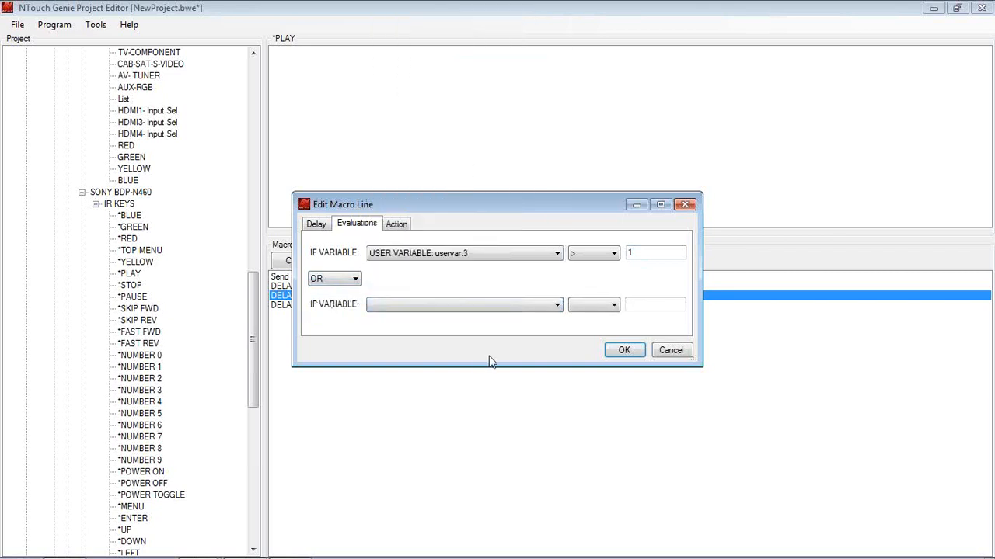
pyautogui.click(612, 354)
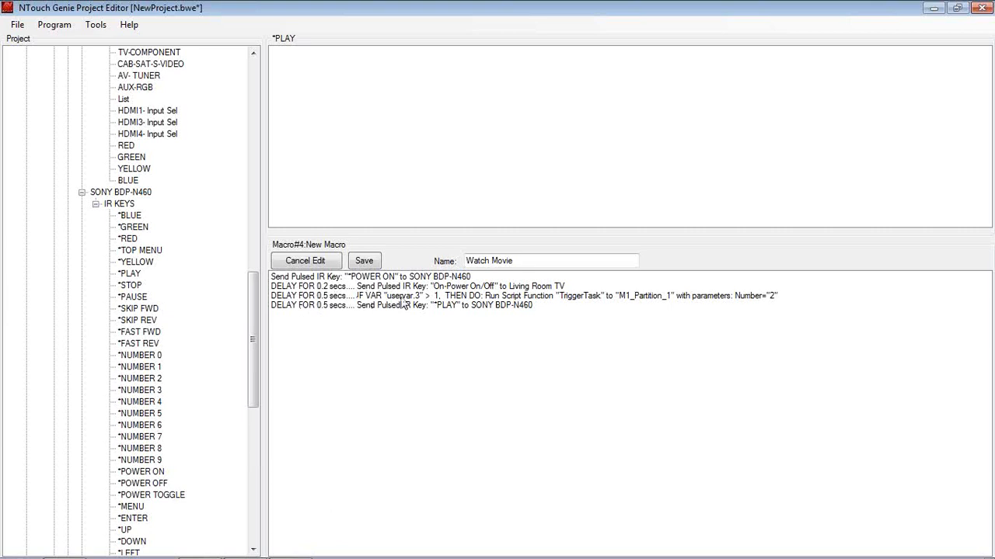
# Step: Review the conditional TriggerTask and *PLAY lines, and save the Watch Movie macro
pyautogui.click(599, 298)
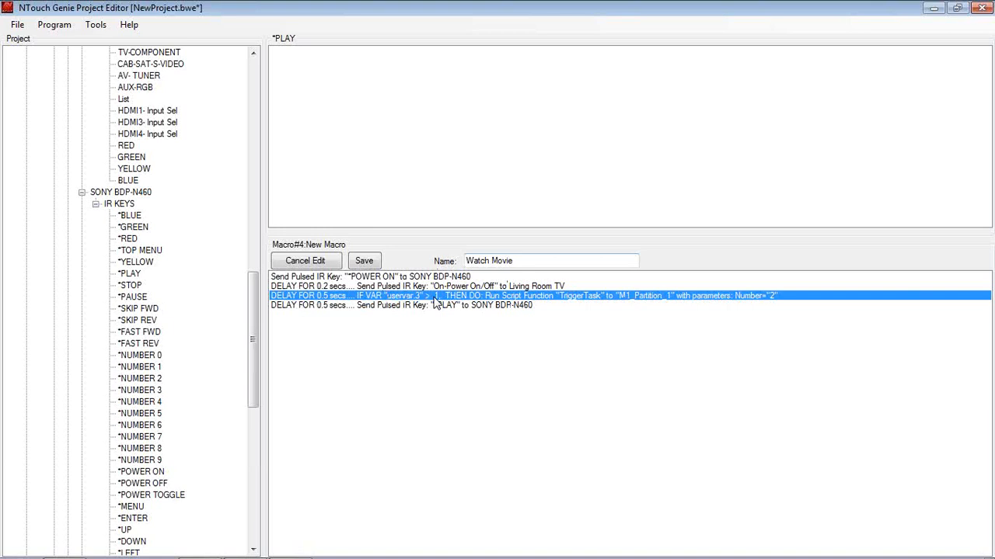
pyautogui.click(317, 306)
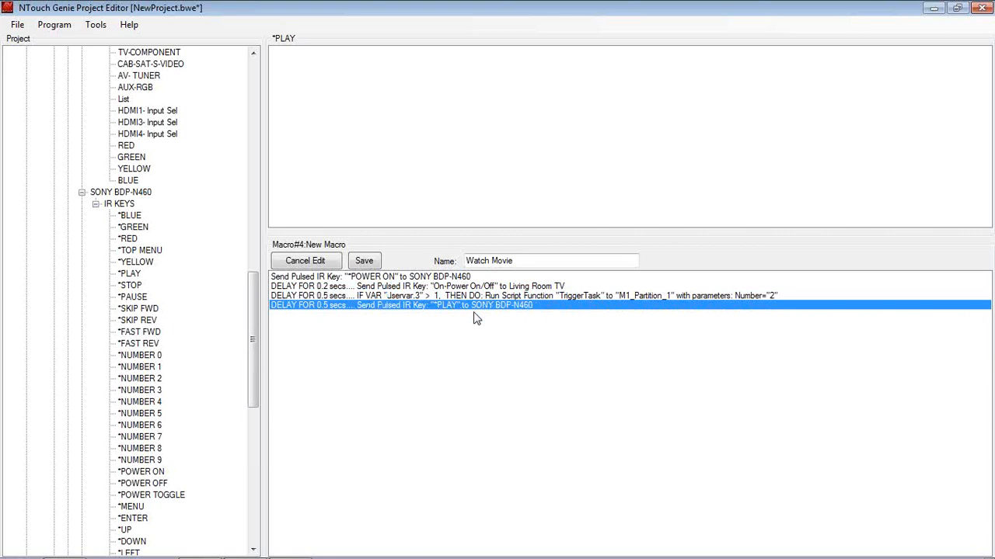
pyautogui.click(365, 262)
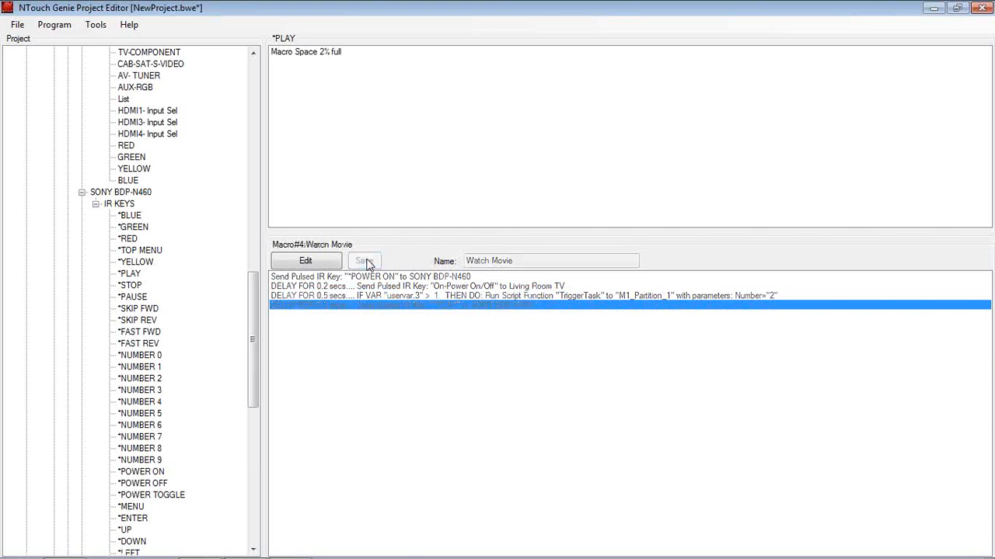
# Step: Collapse the SONY BDP-N460's IR keys and the Living Room TV device in the project tree
pyautogui.click(96, 203)
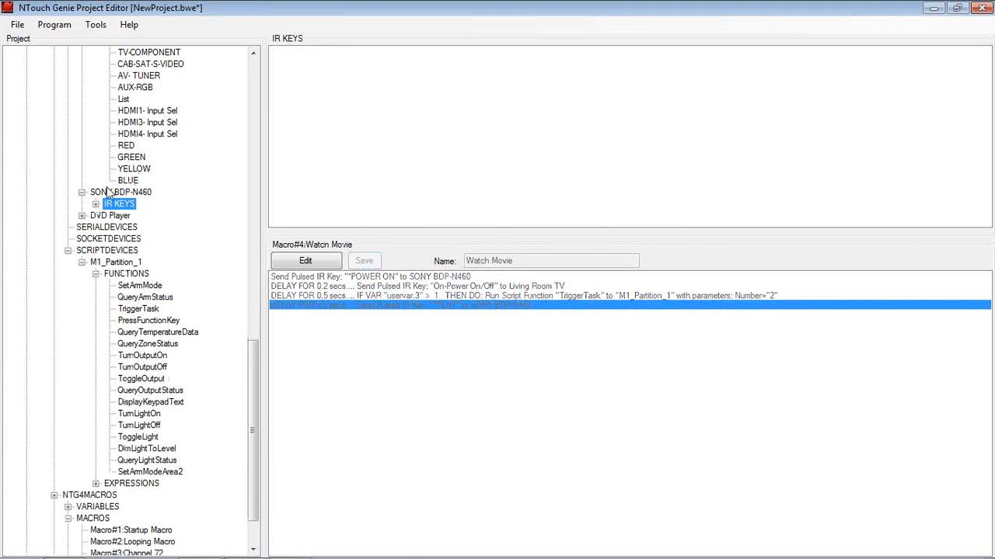
pyautogui.moveTo(249, 384); pyautogui.dragTo(255, 144)
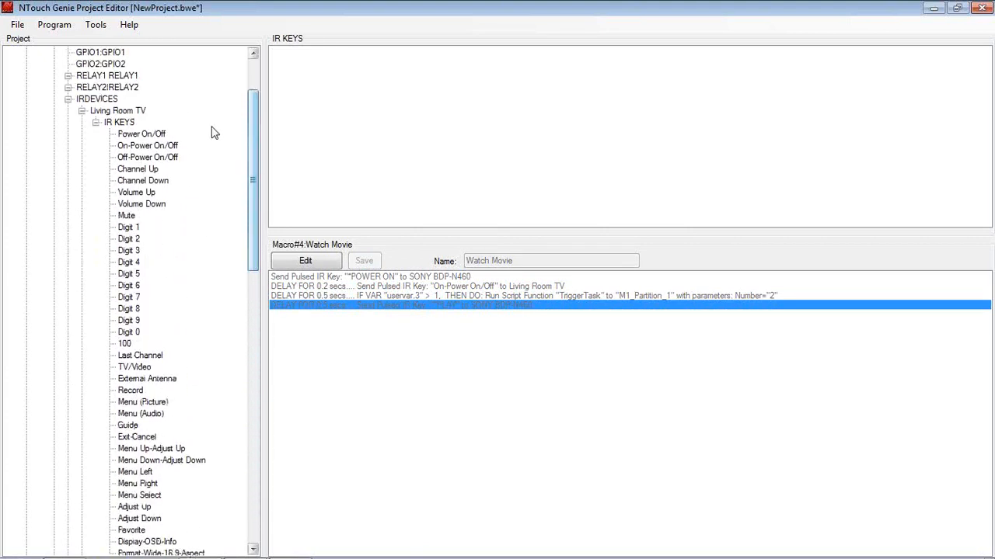
pyautogui.click(82, 111)
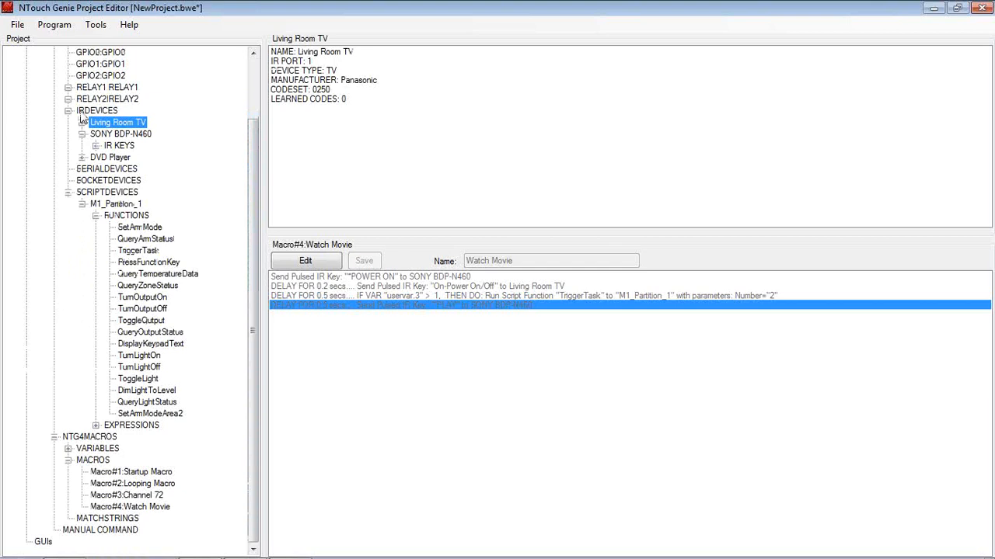
# Step: Collapse the M1_Partition_1 script device in the project tree, and check the Watch Movie macro and the overall macro usage
pyautogui.click(82, 204)
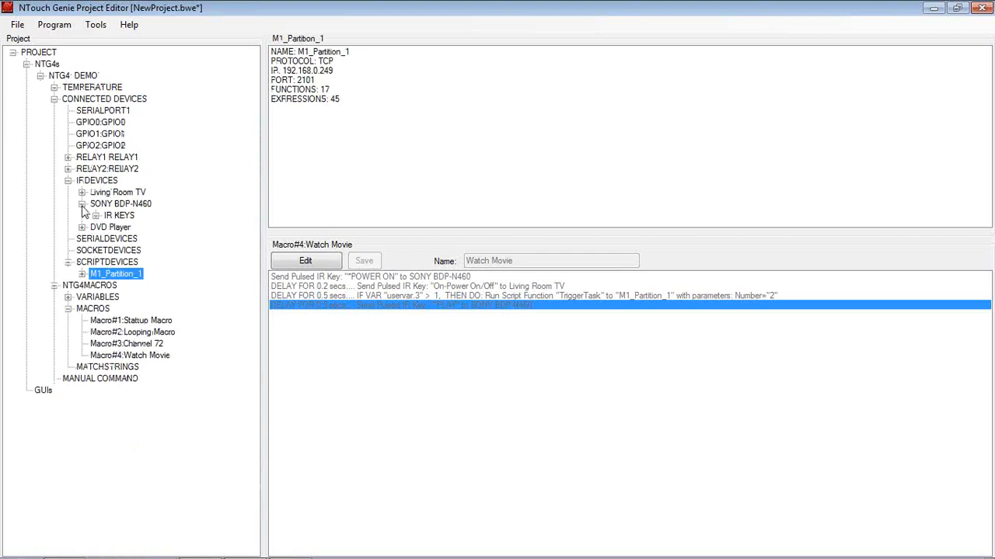
pyautogui.click(123, 356)
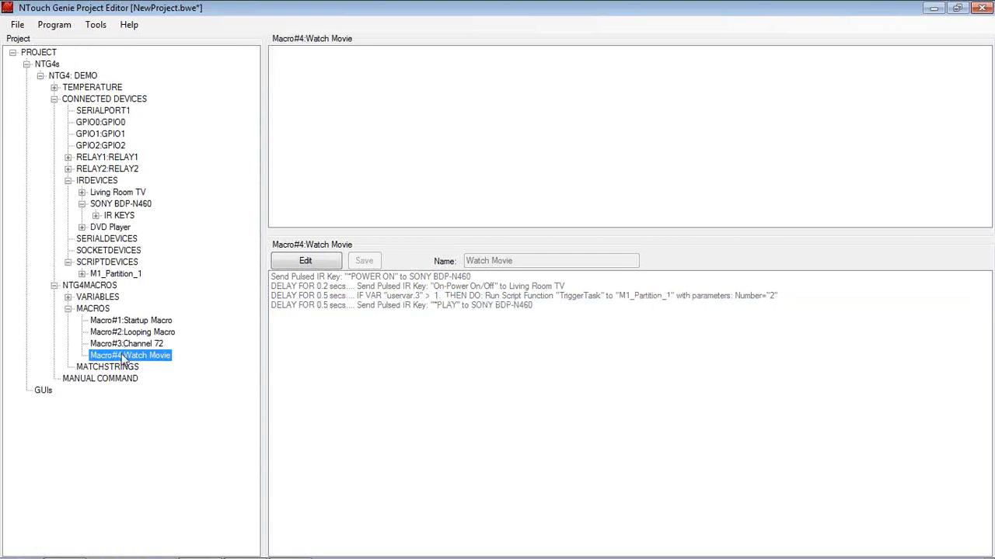
pyautogui.click(87, 309)
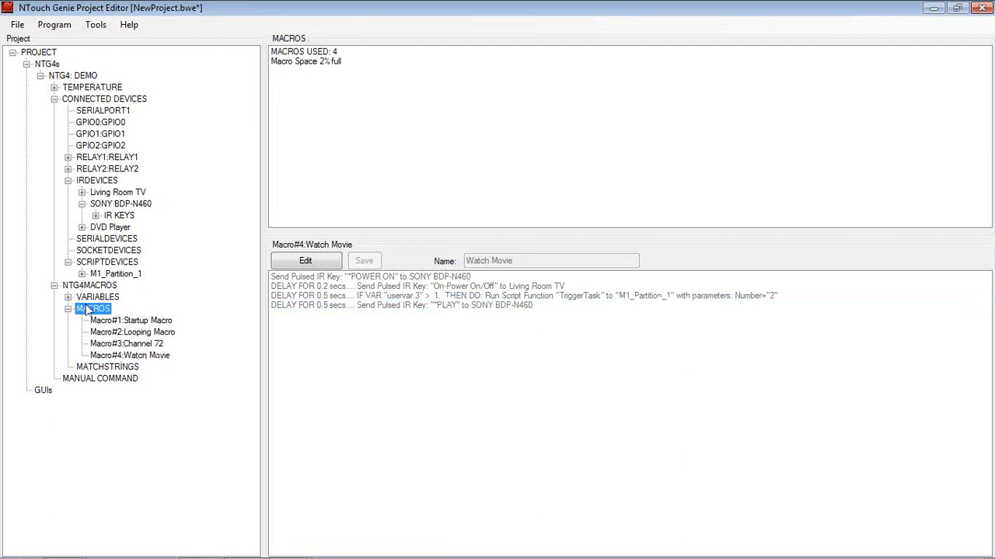
# Step: Build and upload the project to all units, and close the upload status window once the transfer is complete
pyautogui.click(66, 30)
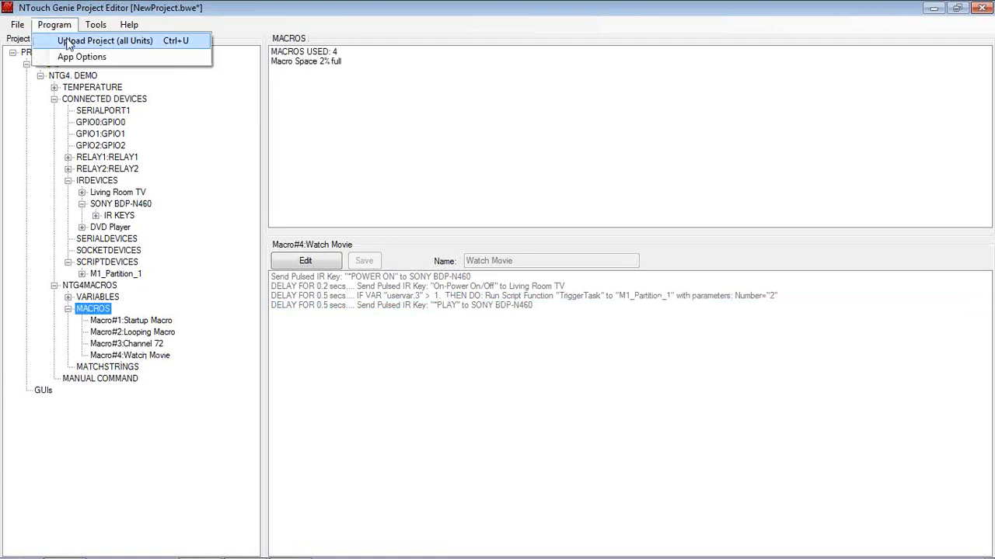
pyautogui.click(67, 42)
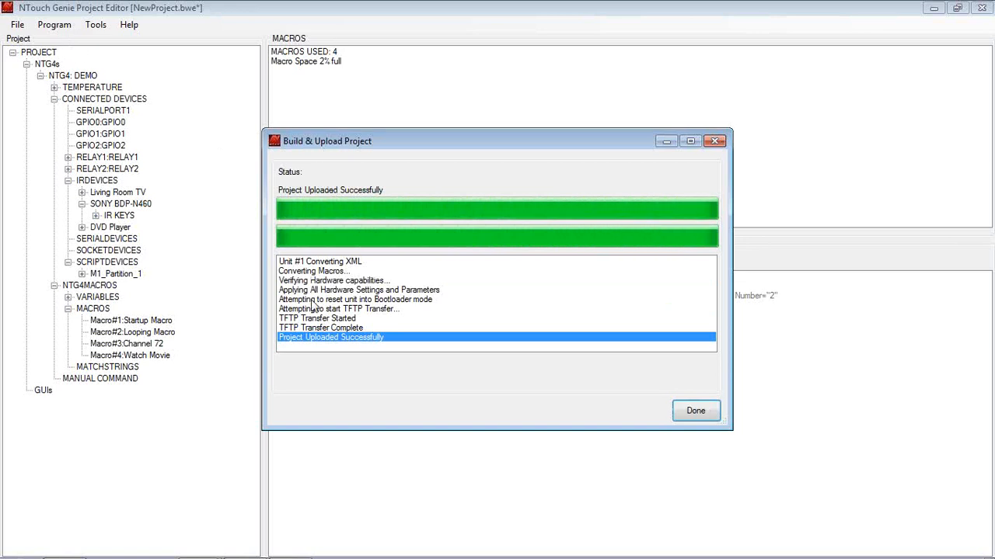
pyautogui.click(684, 406)
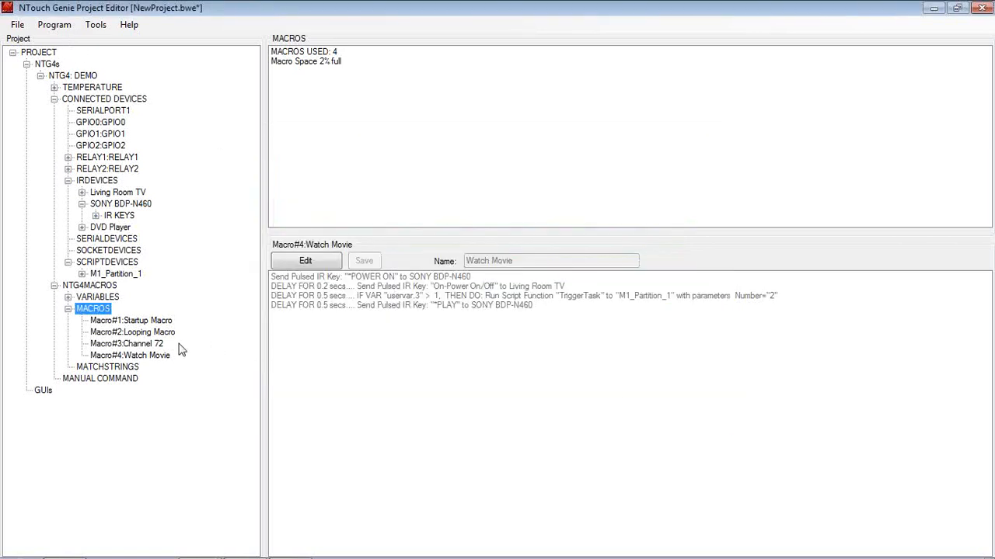
# Step: Run a test of the Channel 72 macro on the NTG4 unit
pyautogui.click(131, 345)
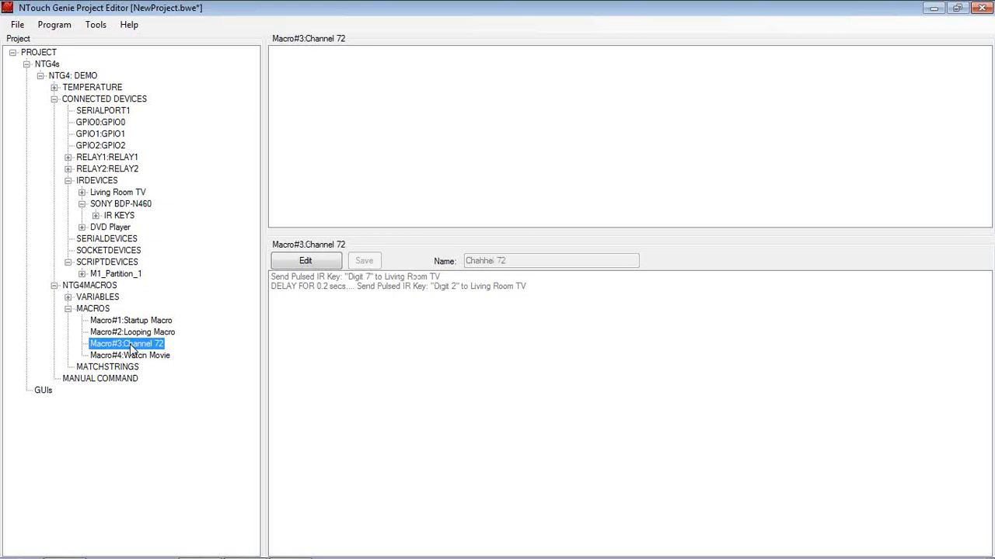
pyautogui.rightClick(130, 347)
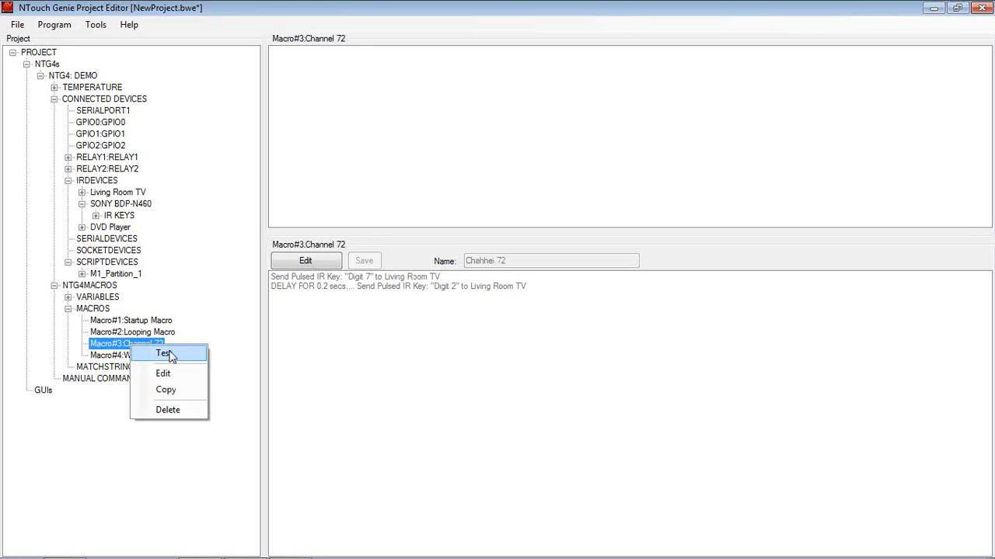
pyautogui.click(185, 361)
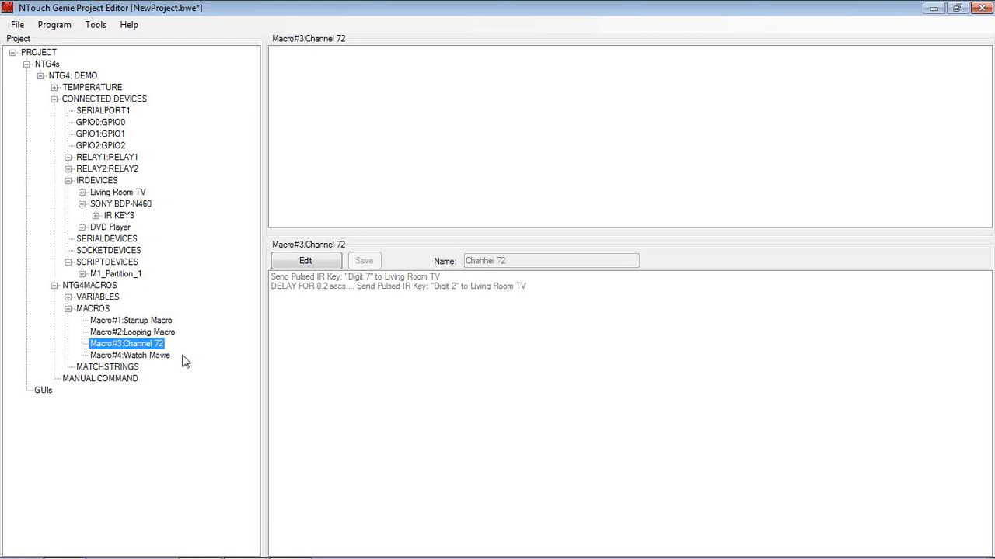